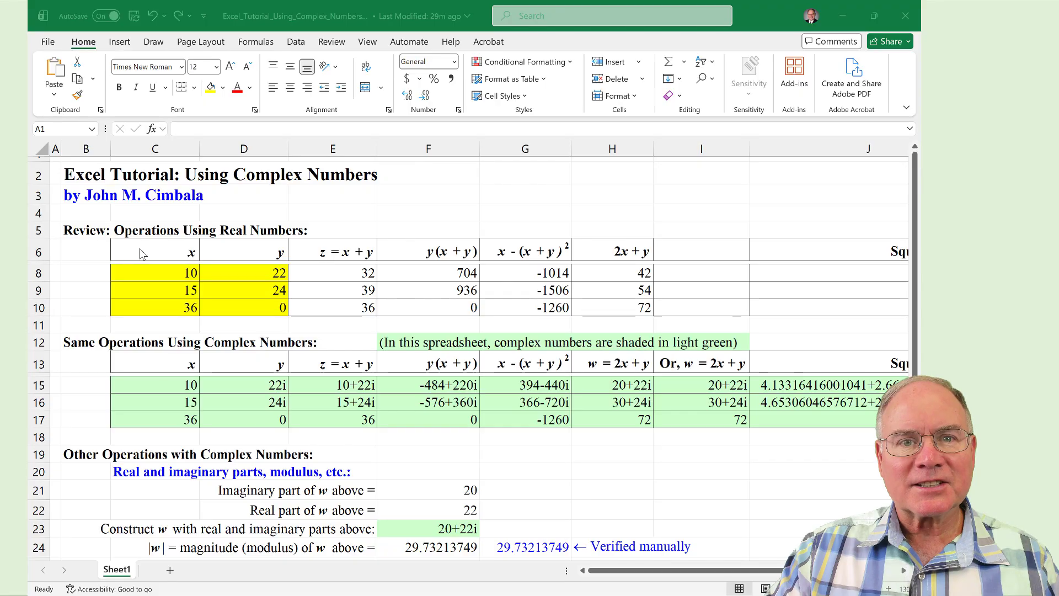
Step: Examine the x input in C8 and the real-number formulas in E8 through H8, including the filled range E8:H10
left_click(183, 273)
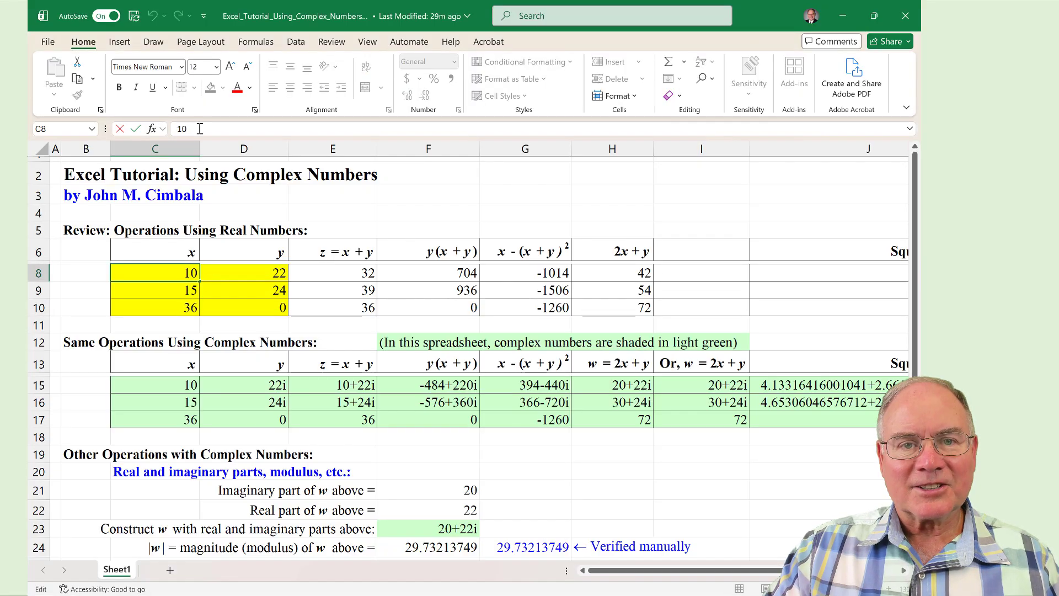
left_click(182, 128)
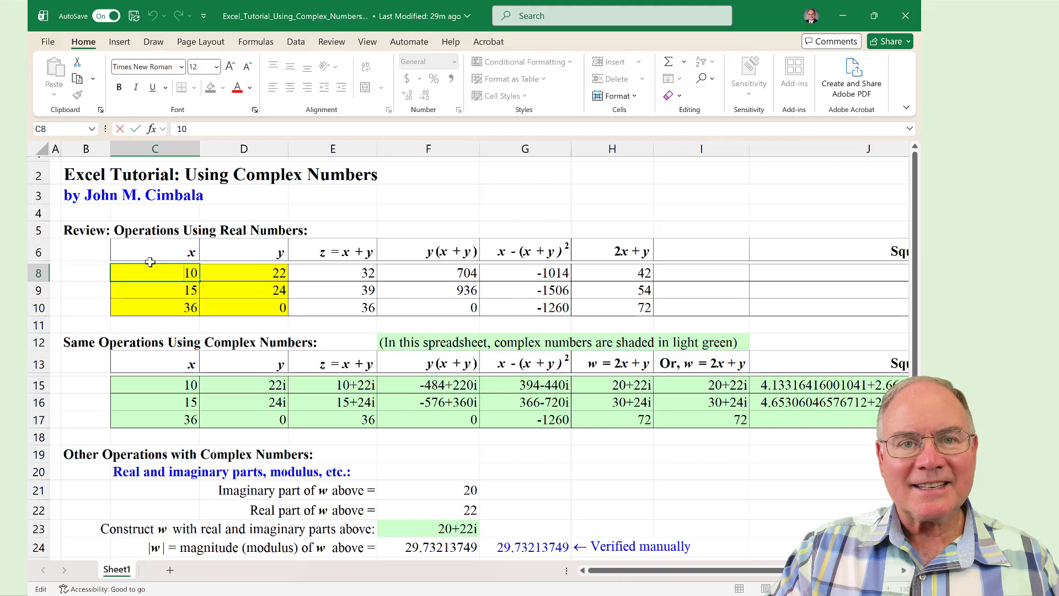
left_click(338, 272)
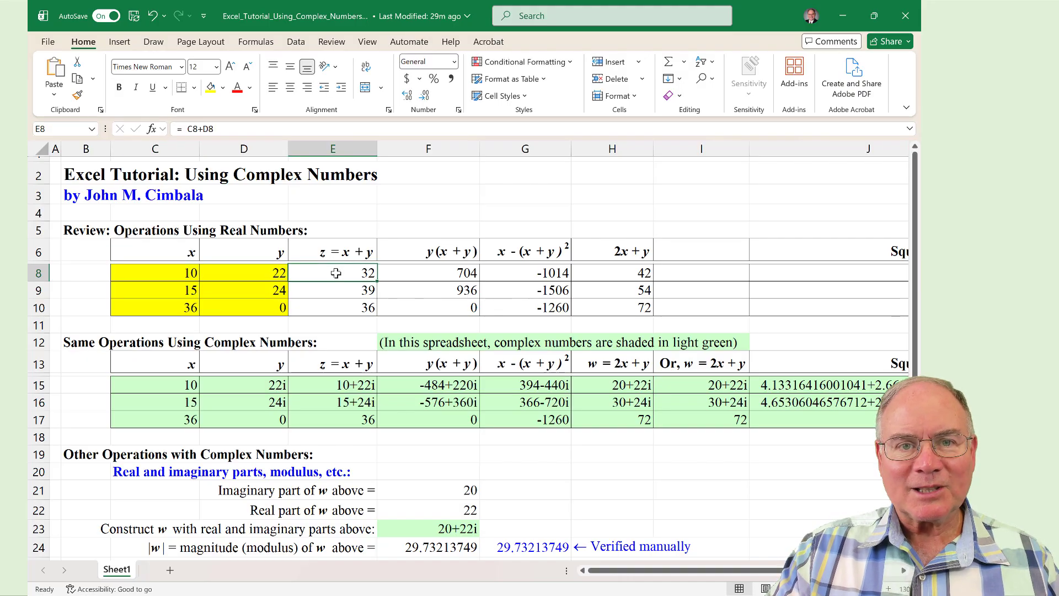
double_click(336, 273)
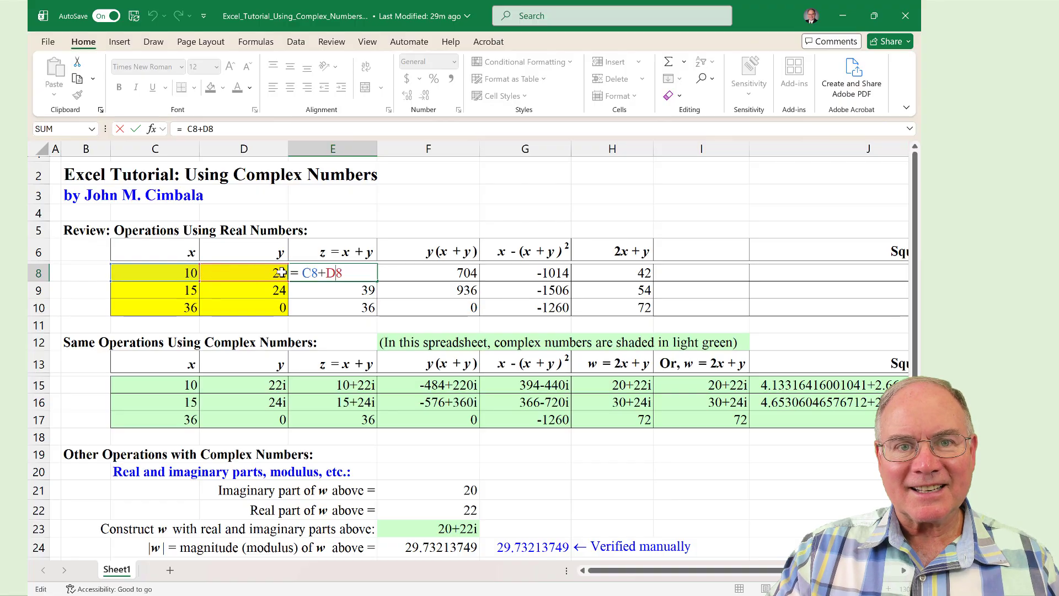
double_click(424, 273)
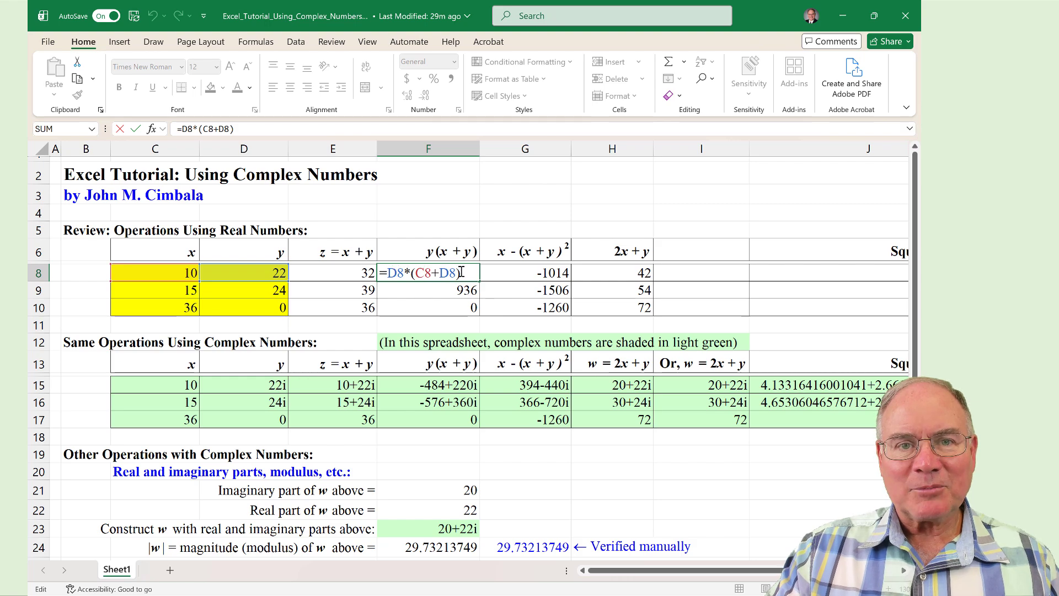
key("Tab")
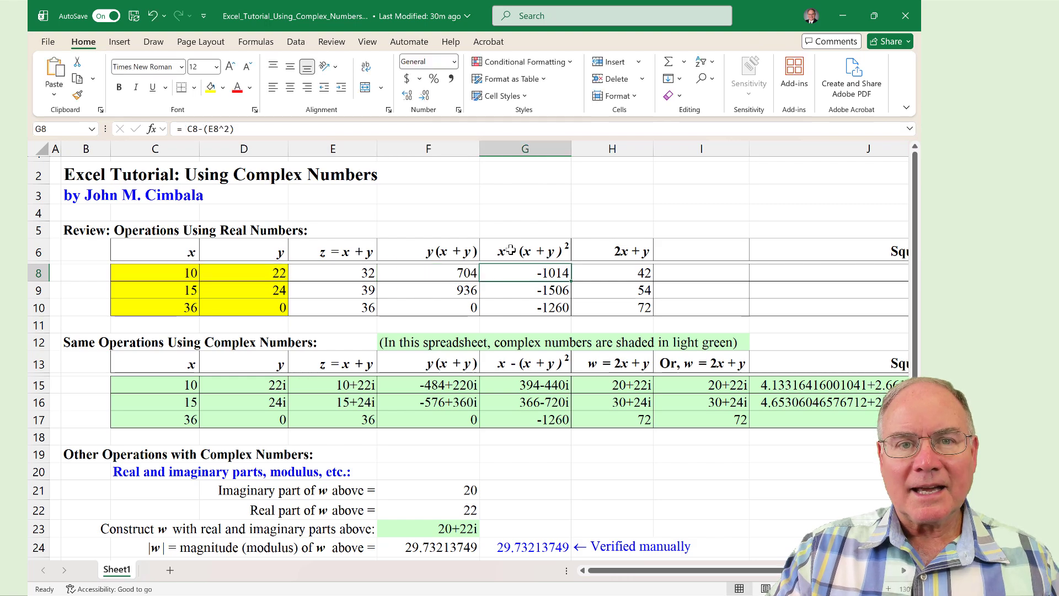
double_click(532, 272)
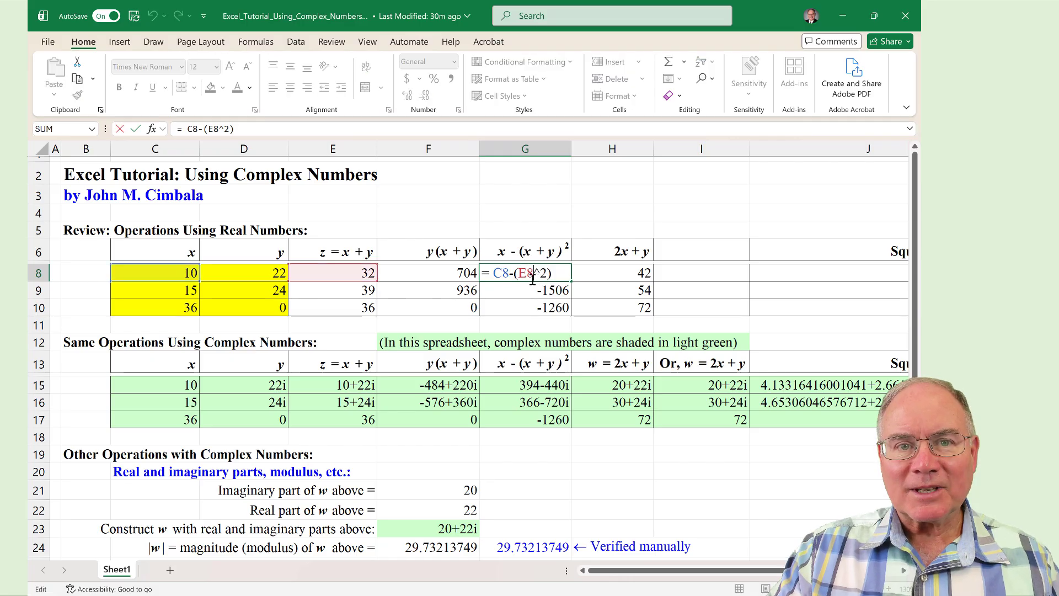
double_click(574, 276)
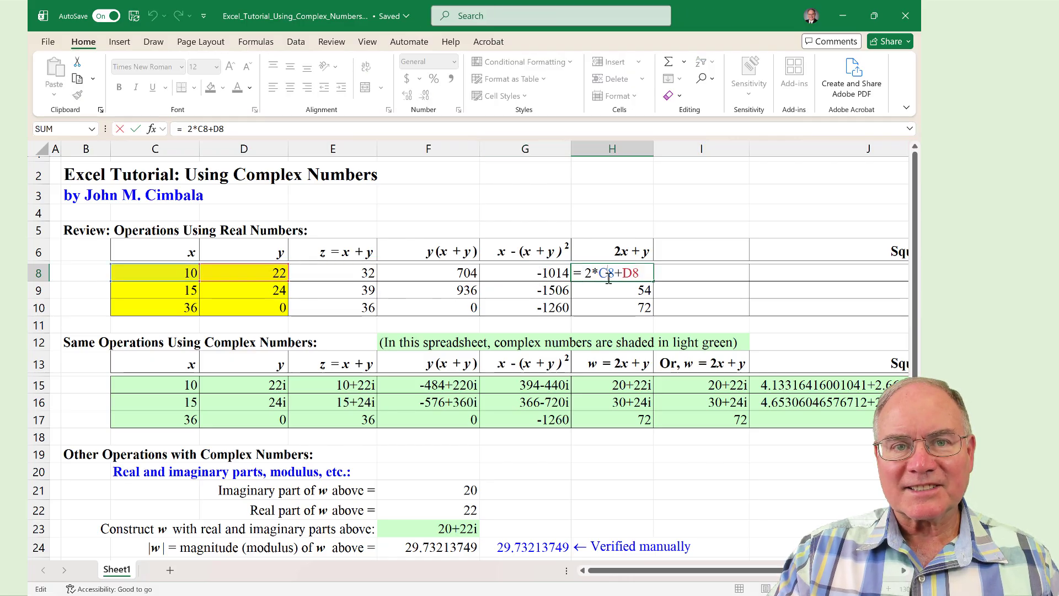
left_click_drag(343, 273, 654, 310)
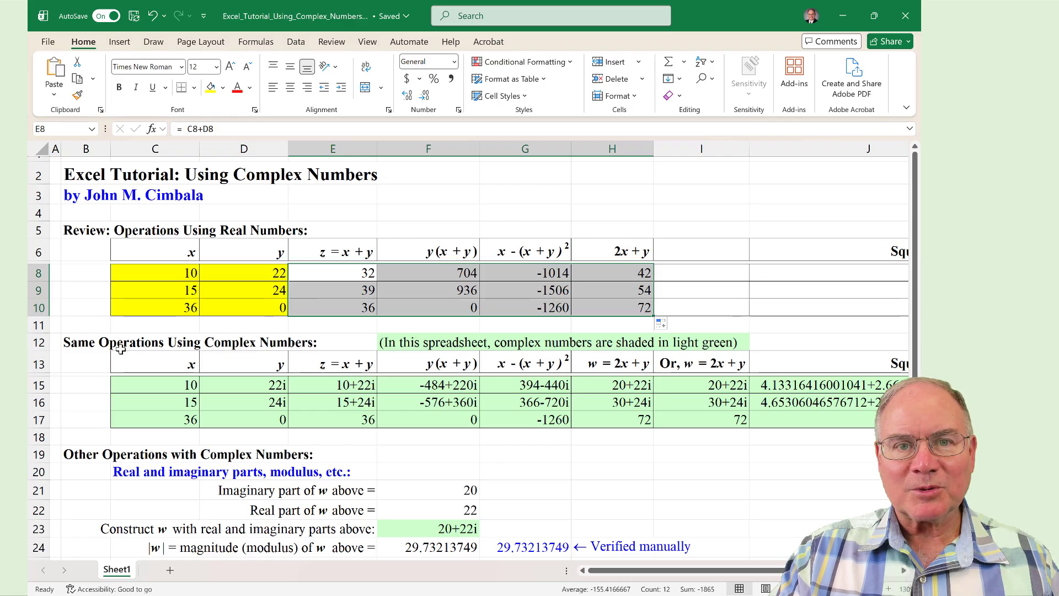
Step: Examine the first-row complex-number formulas for x in C15, y in D15 and z = x + y in E15
double_click(187, 386)
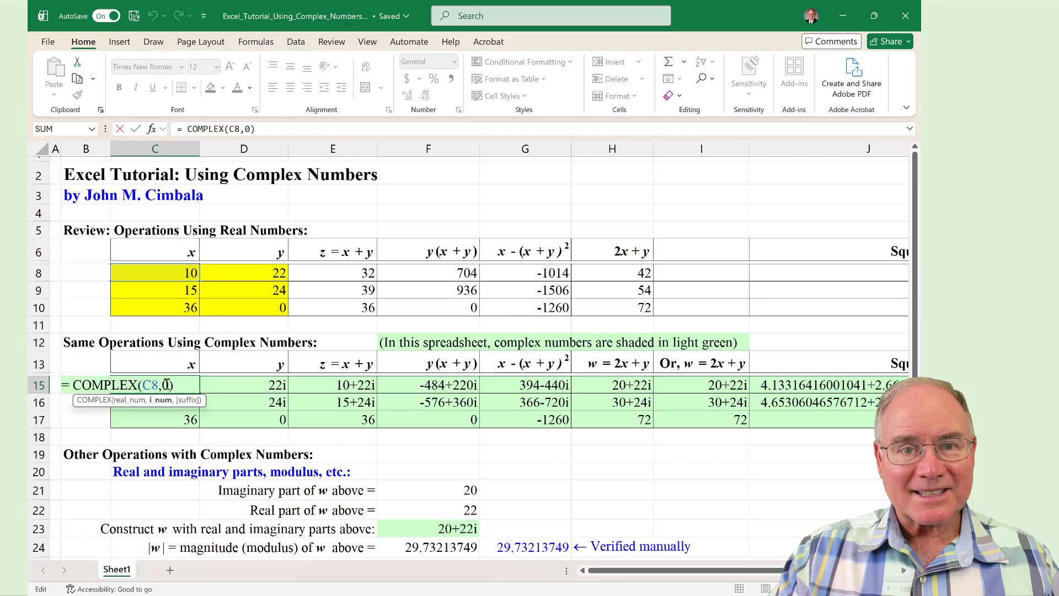
key("Return")
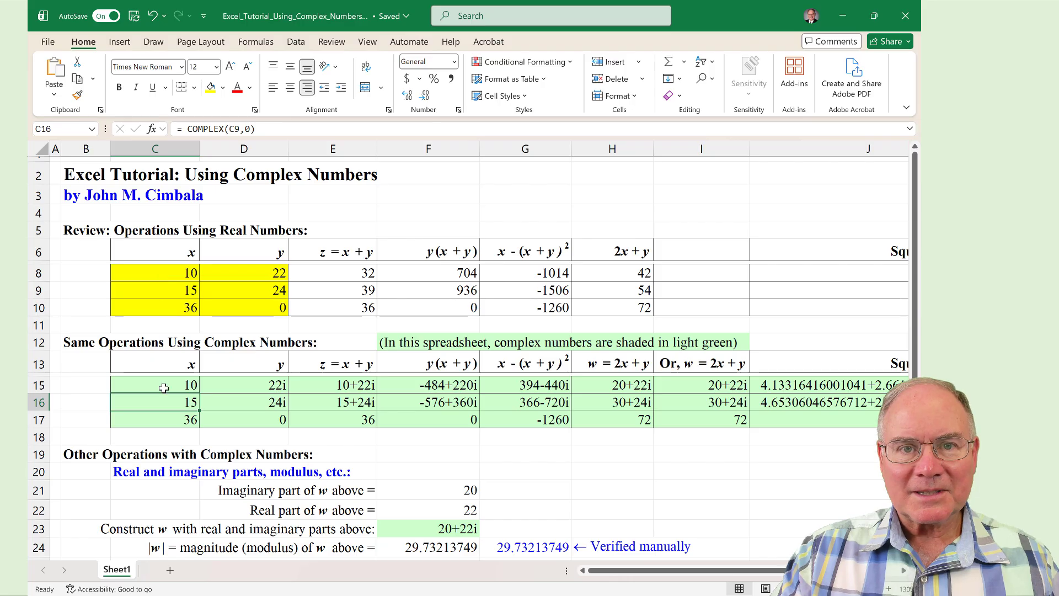
double_click(245, 385)
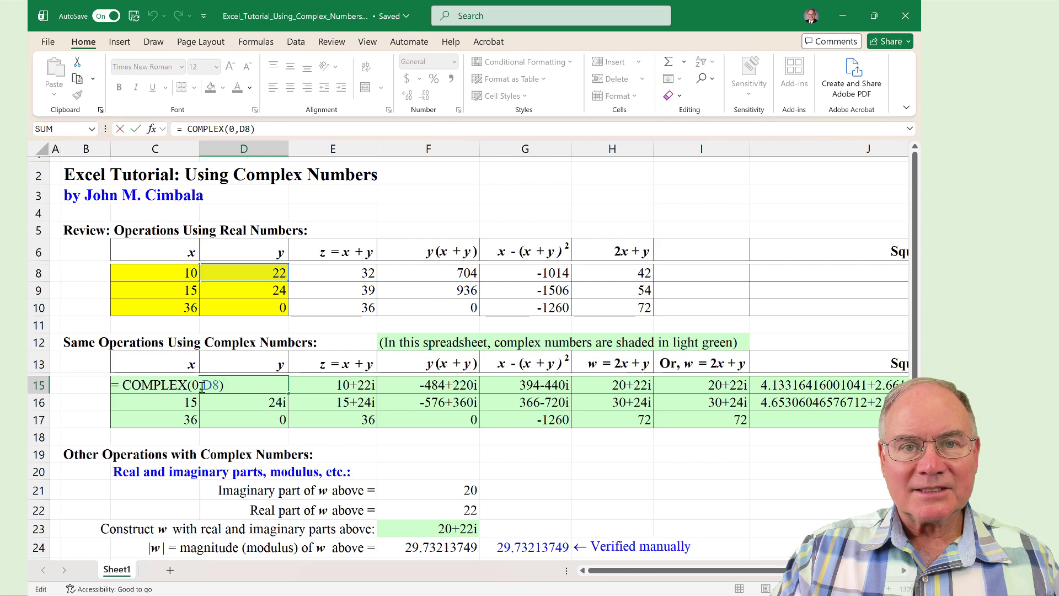
left_click(319, 366)
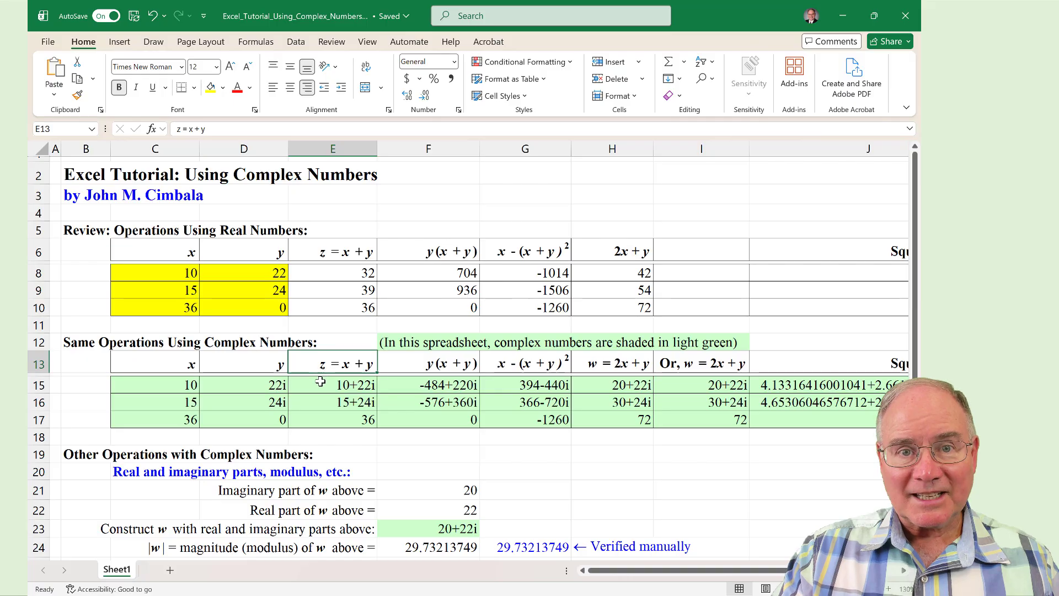
double_click(331, 384)
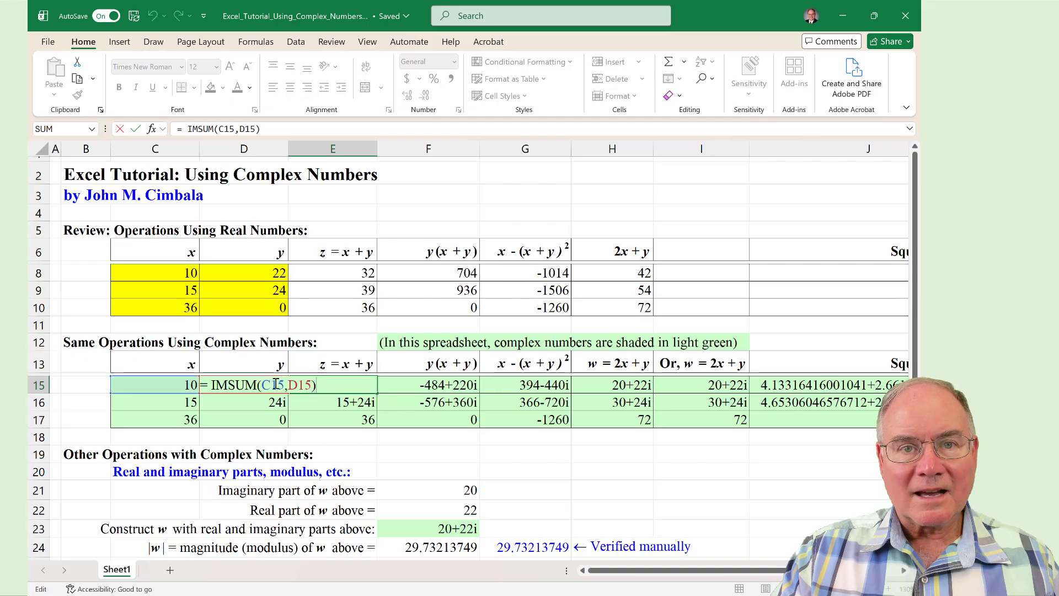
key("Return")
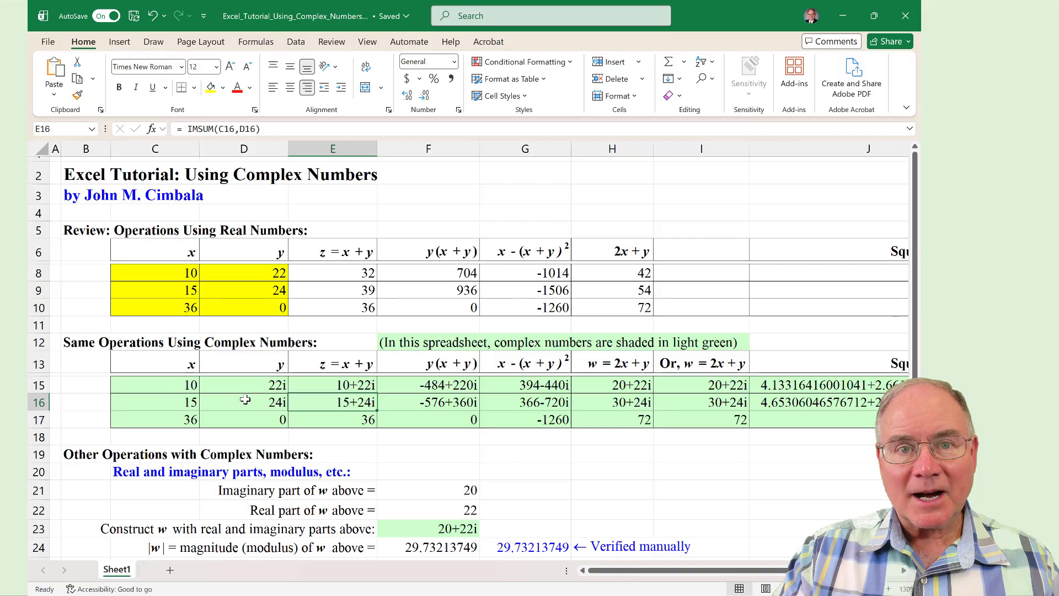
Step: Try building a complex number in cell G19 with =COMPLEX(C8,D8) and undo the entry
left_click(524, 453)
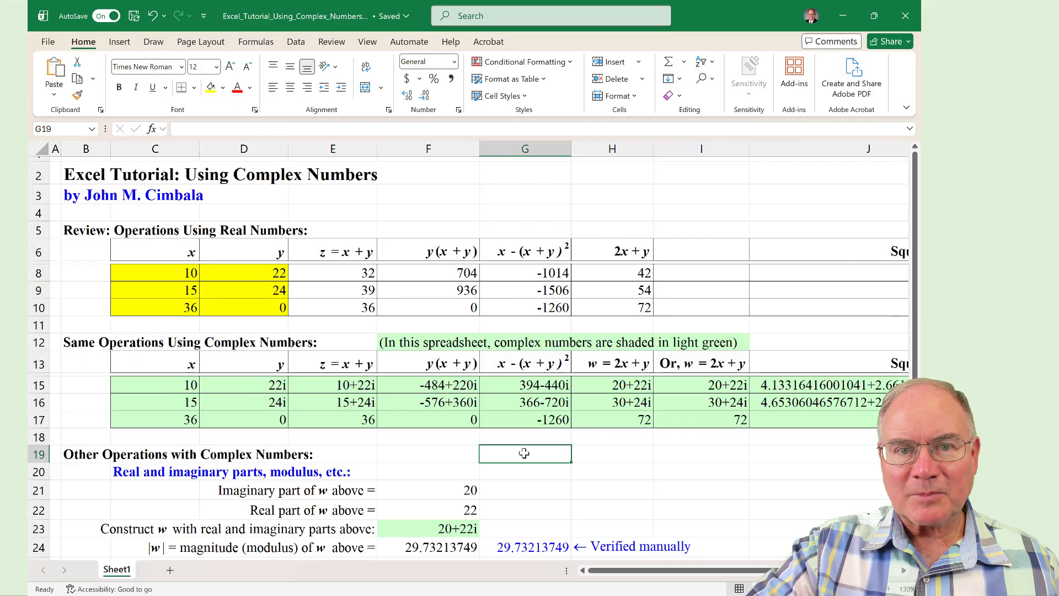
type("=complex(")
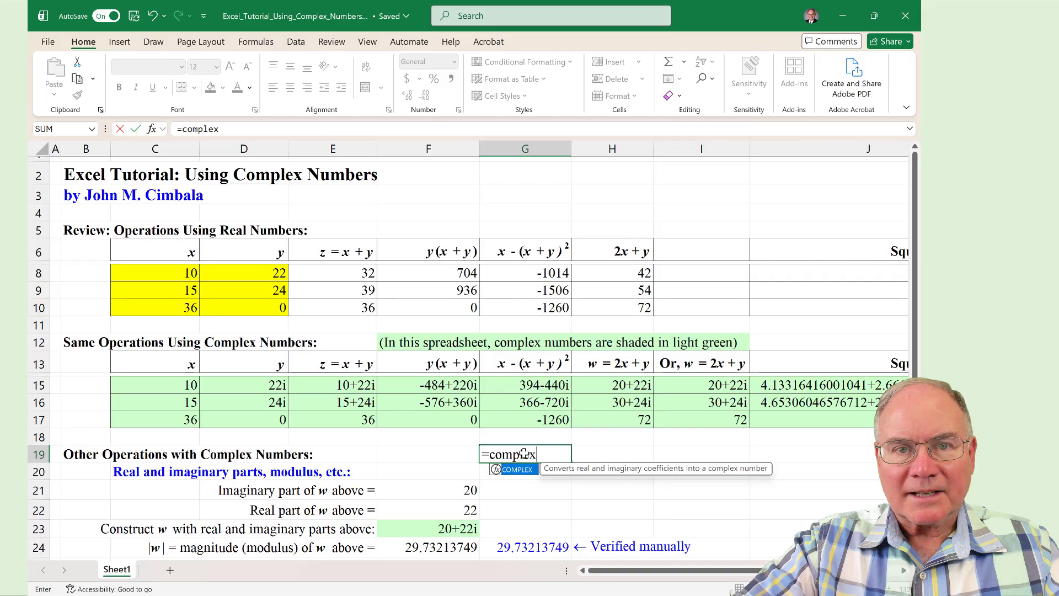
left_click(164, 273)
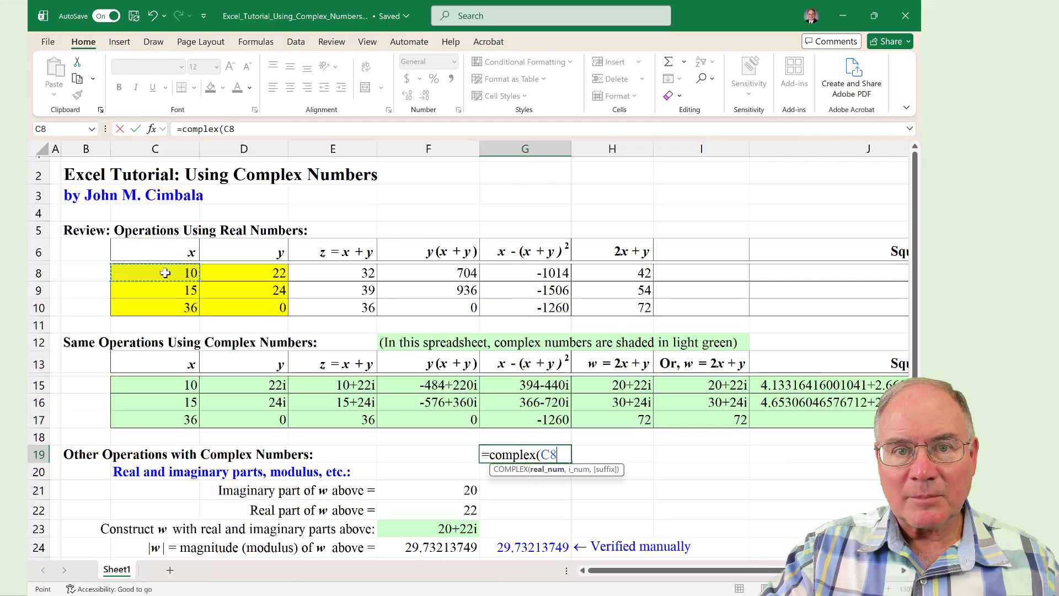
type(",")
left_click(257, 274)
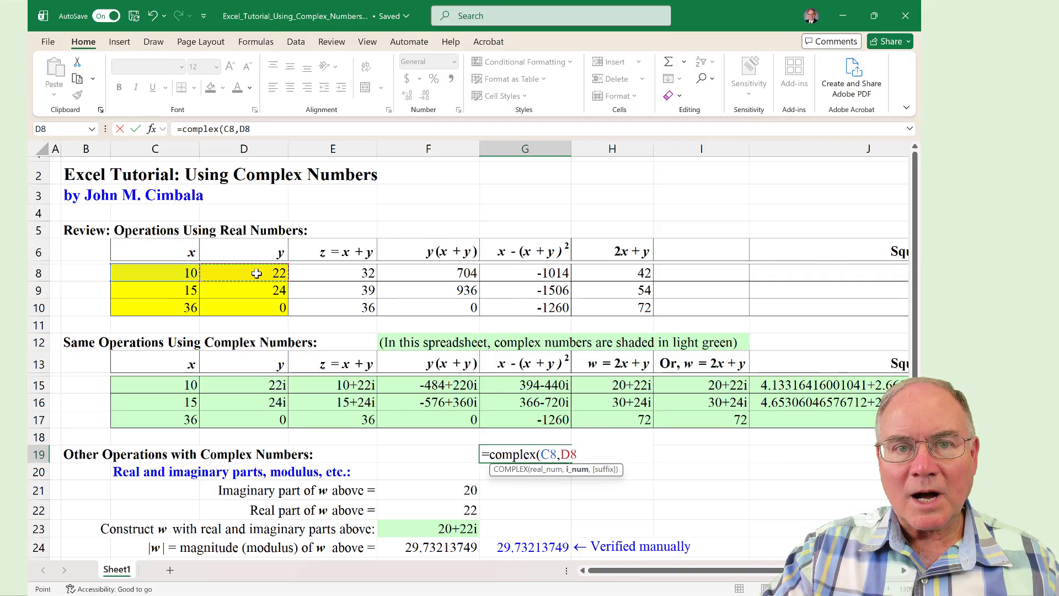
key("Return")
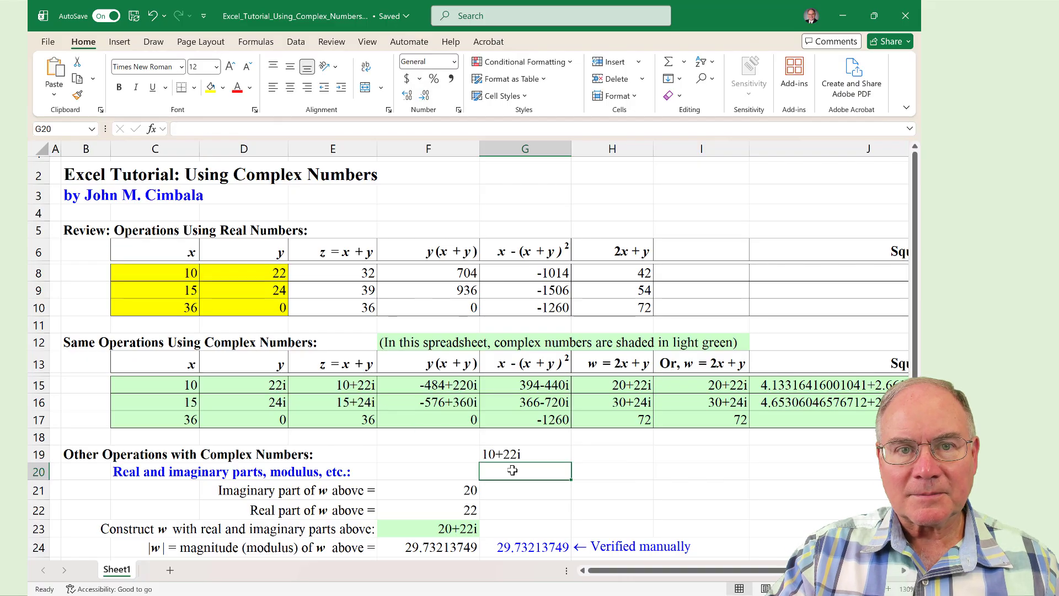
key("ctrl+z")
Step: Begin a formula in cell G3 with =IM and browse the suggested complex-number functions down to IMSUM
left_click(440, 362)
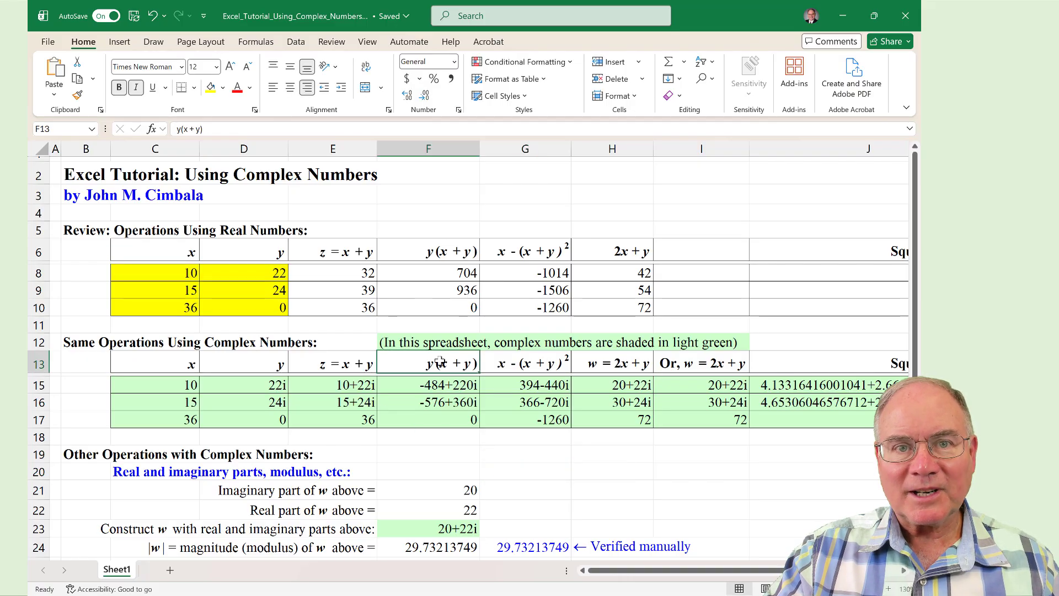
left_click(489, 450)
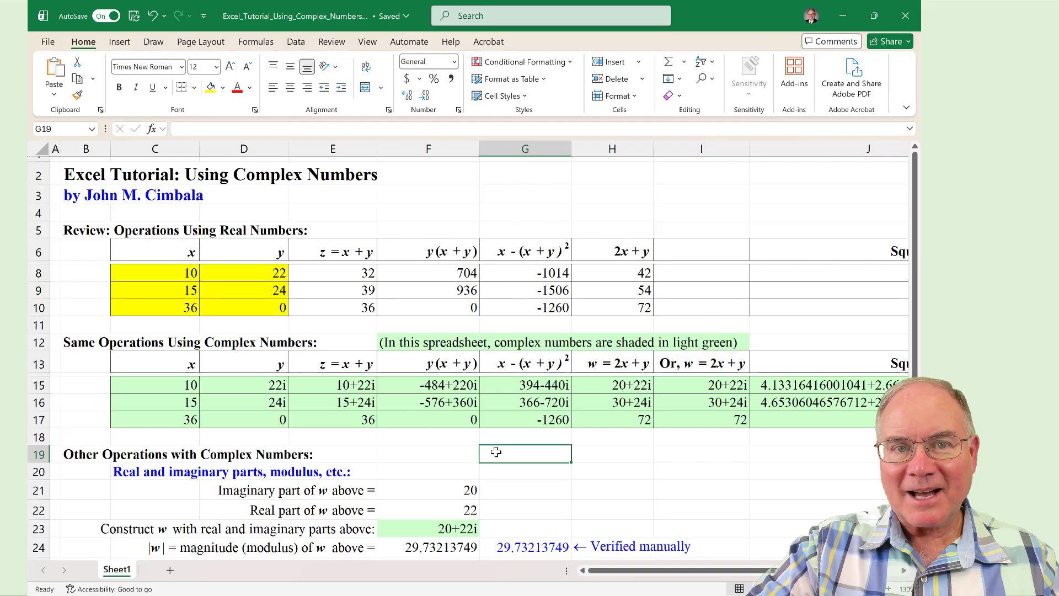
left_click(528, 199)
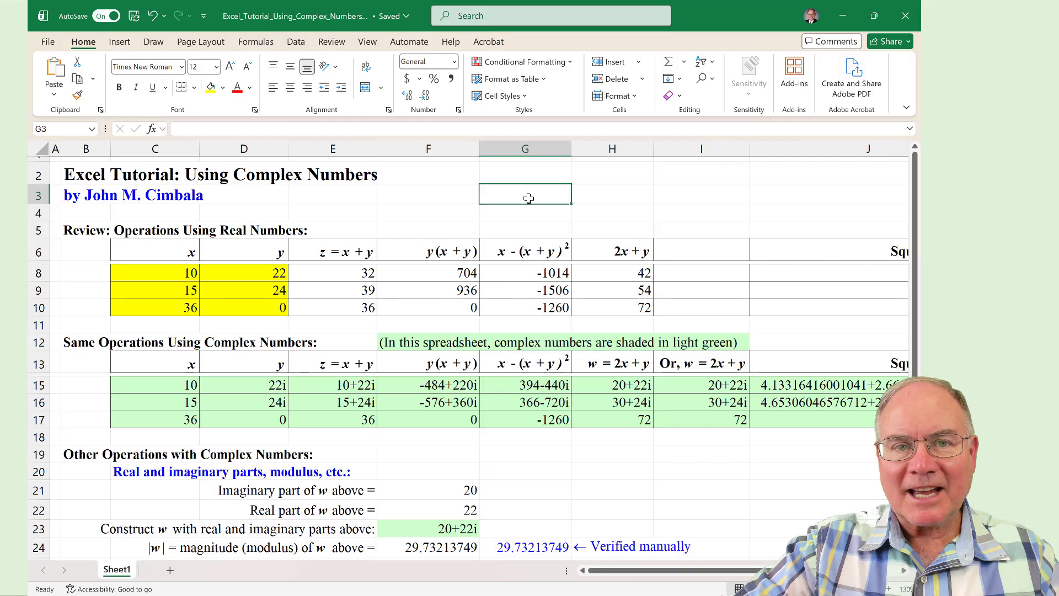
type("=IM")
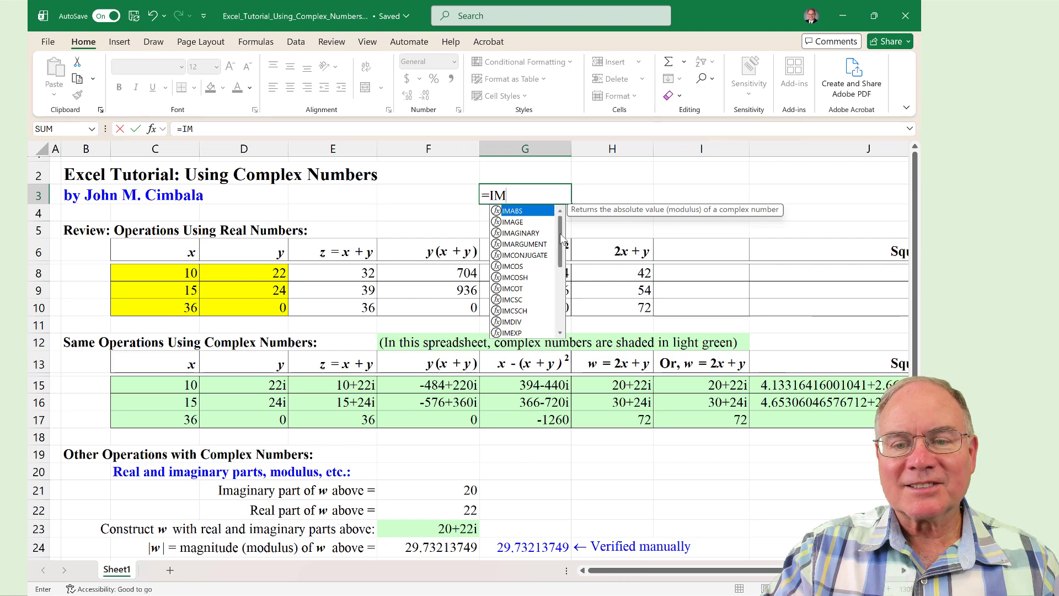
scroll(563, 238, "down", 2)
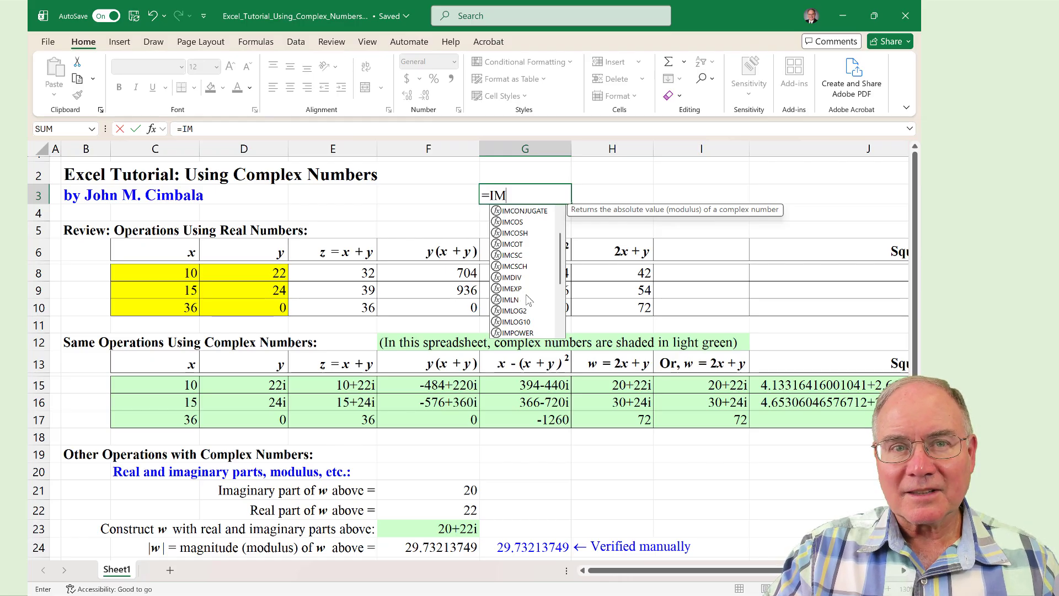
scroll(563, 270, "down", 1)
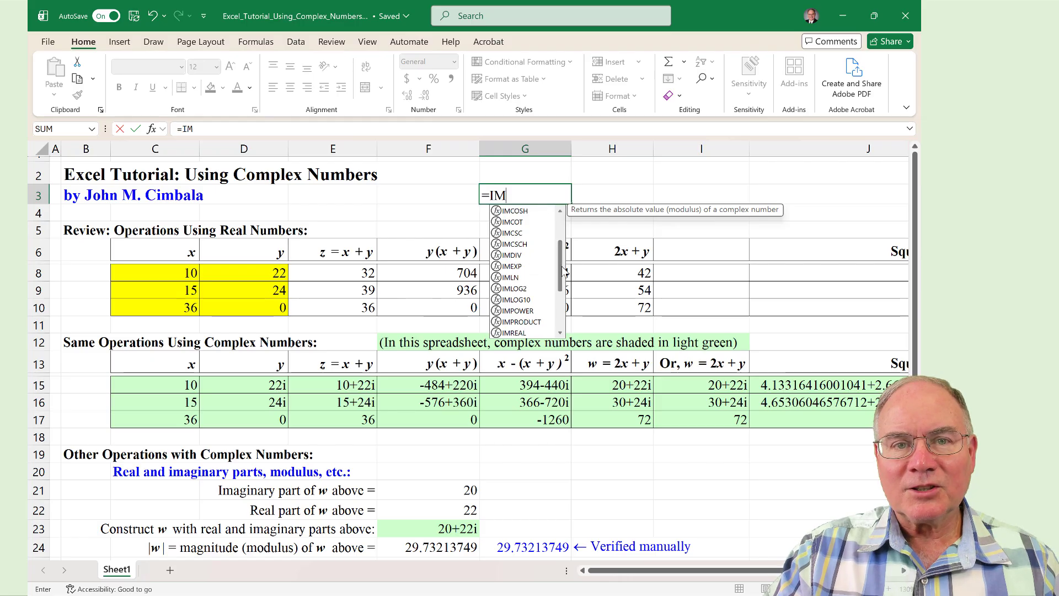
left_click_drag(563, 271, 564, 306)
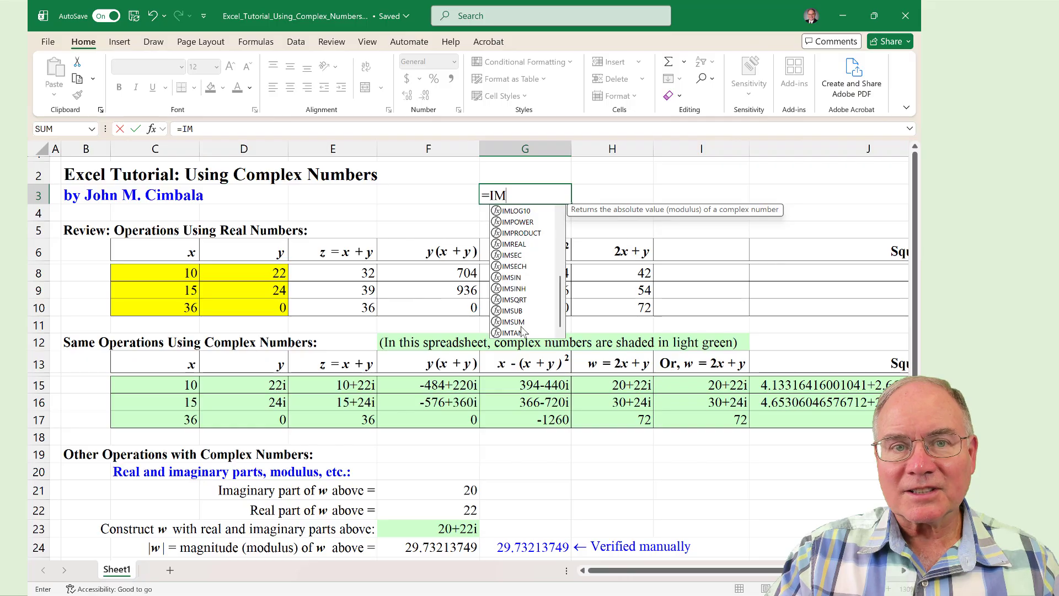
mouse_move(562, 306)
left_mouse_down()
mouse_move(563, 271)
mouse_move(563, 305)
left_mouse_up()
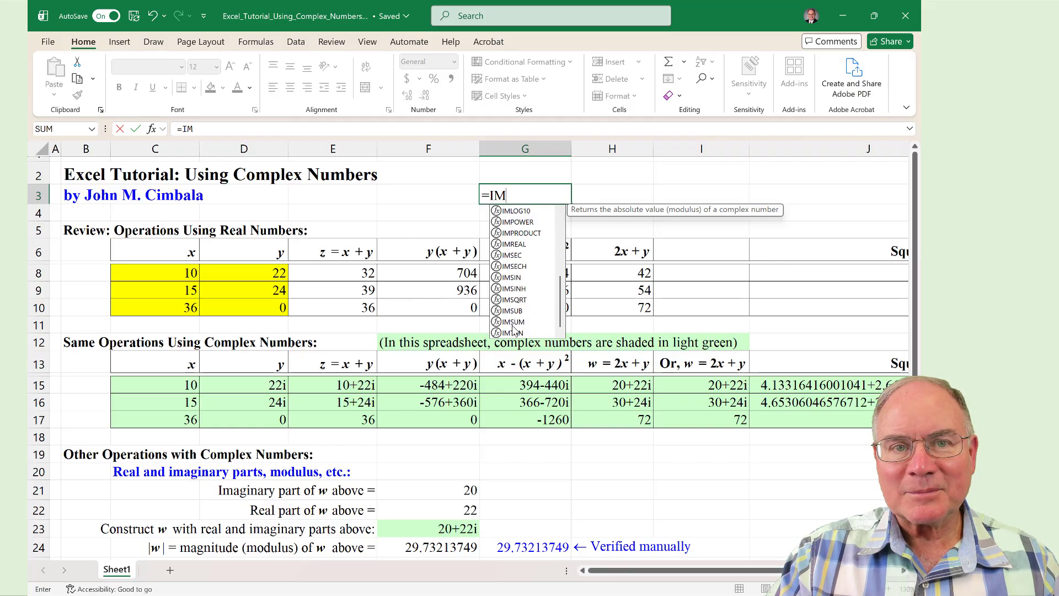
Step: Complete the formula in G3 with IMSUM on the real x and y values, as =IMSUM(C8,D8)
double_click(513, 324)
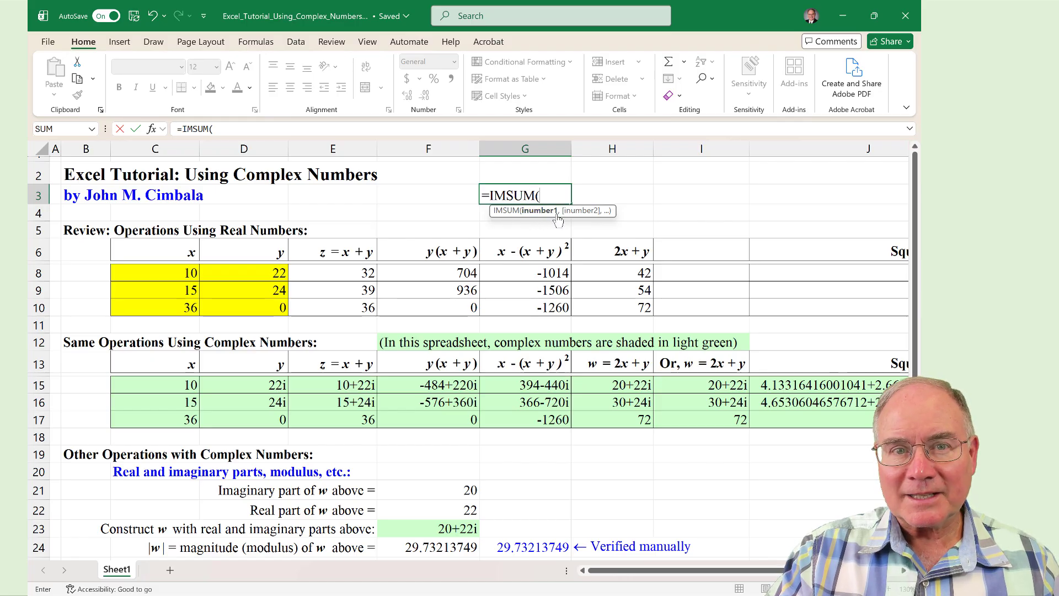
left_click(164, 273)
type(",")
left_click(265, 273)
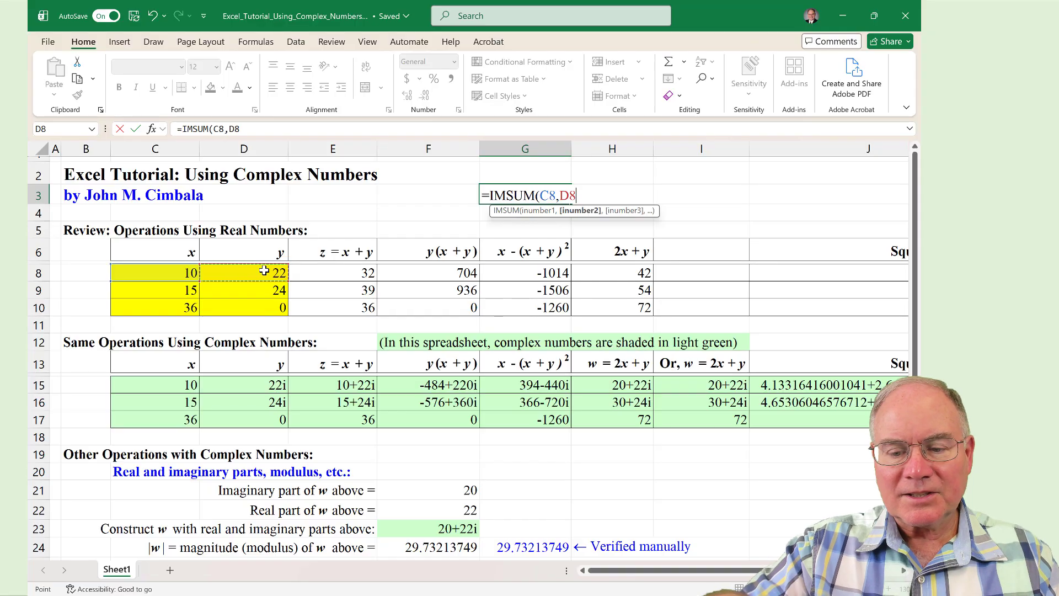
key("Return")
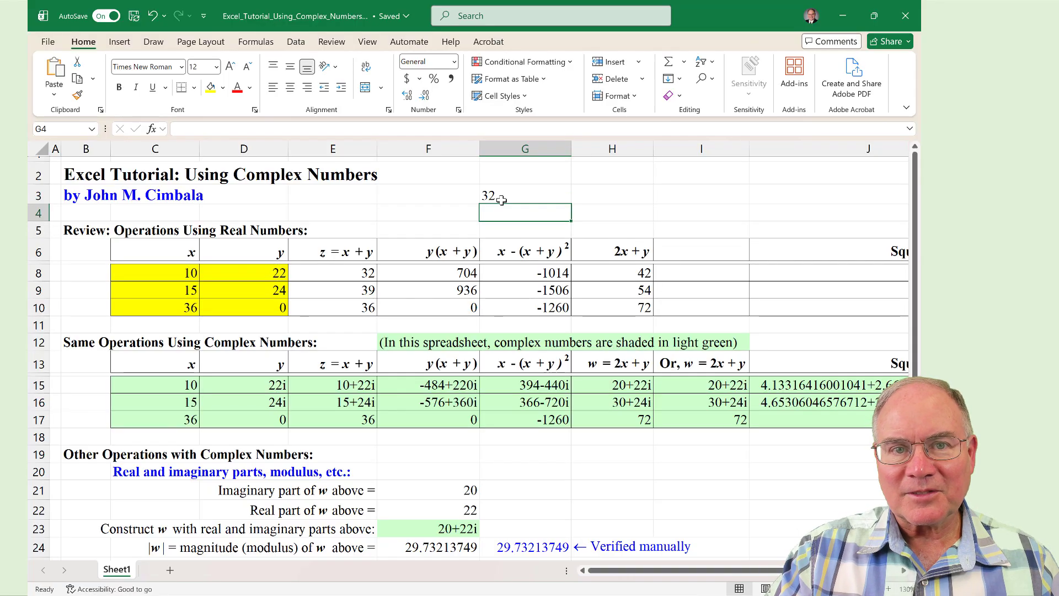
Step: Replace the content of cell G3 with =IMSUM(C15,D15) to add the complex x and y values
left_click(495, 194)
key("Delete")
type("=imsum(")
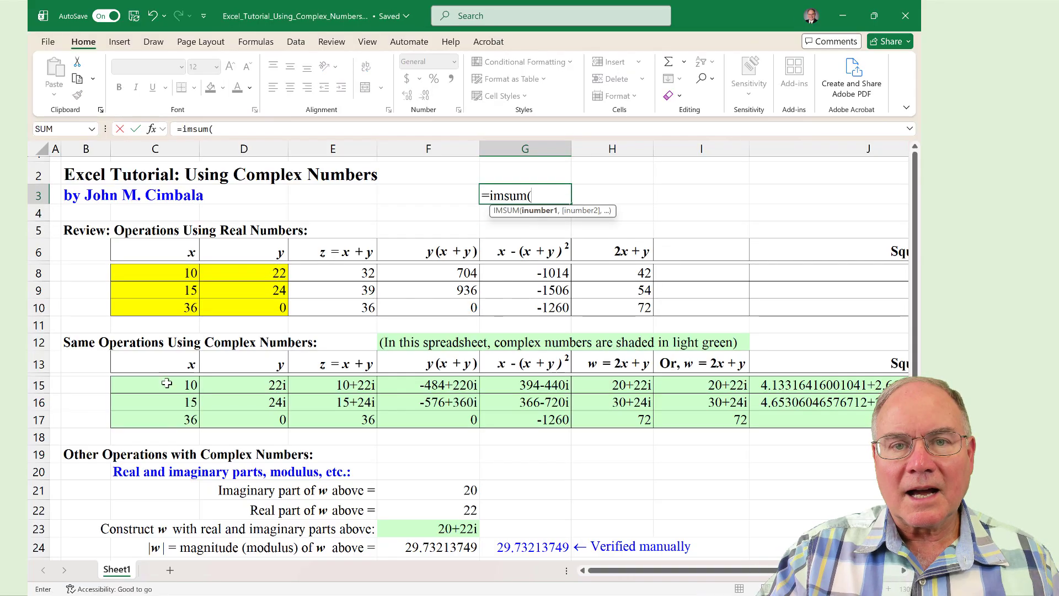
left_click(167, 383)
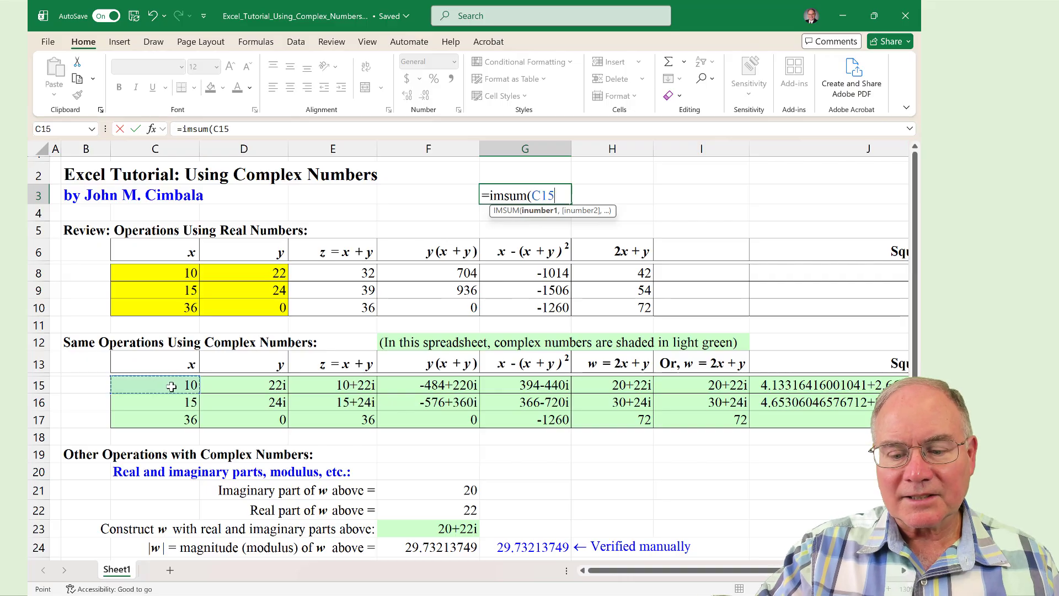
type(",")
left_click(243, 385)
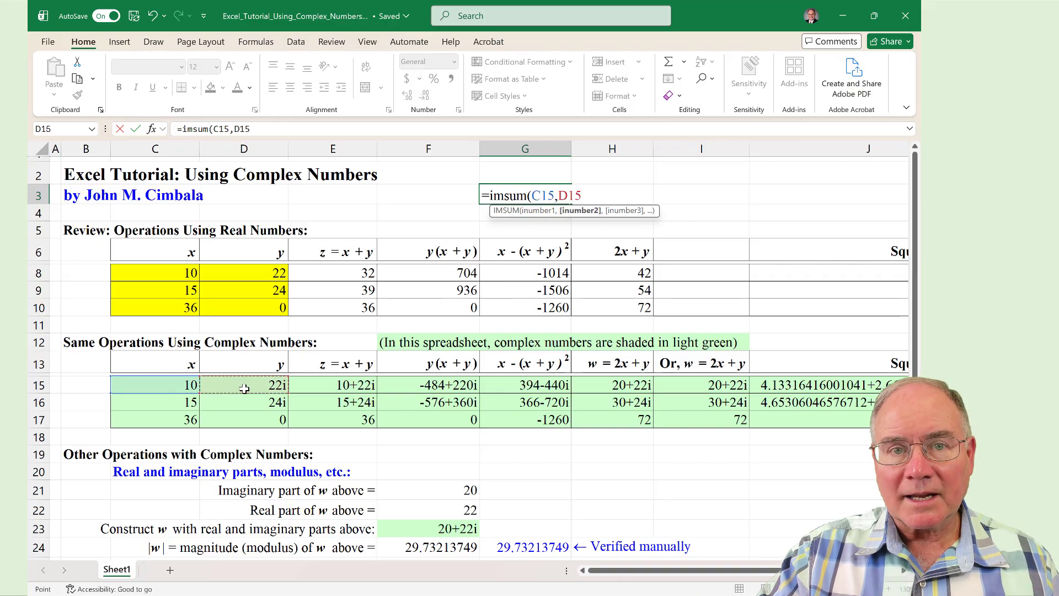
type(")")
key("Return")
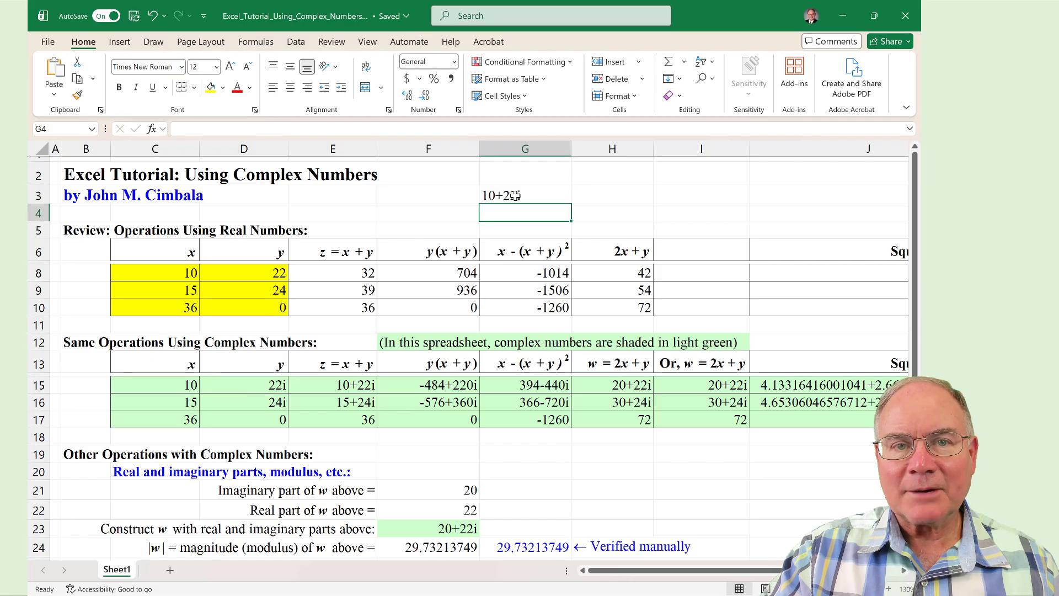
Step: Inspect the complex-number formulas in row 15 from the z = x + y sum through both w = 2x + y versions
double_click(342, 385)
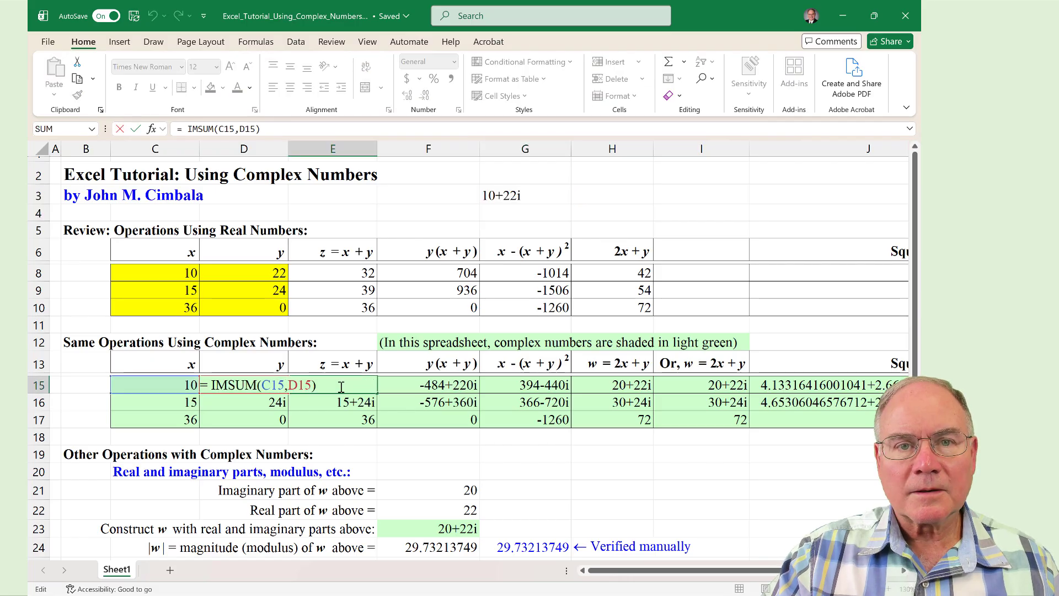
double_click(425, 385)
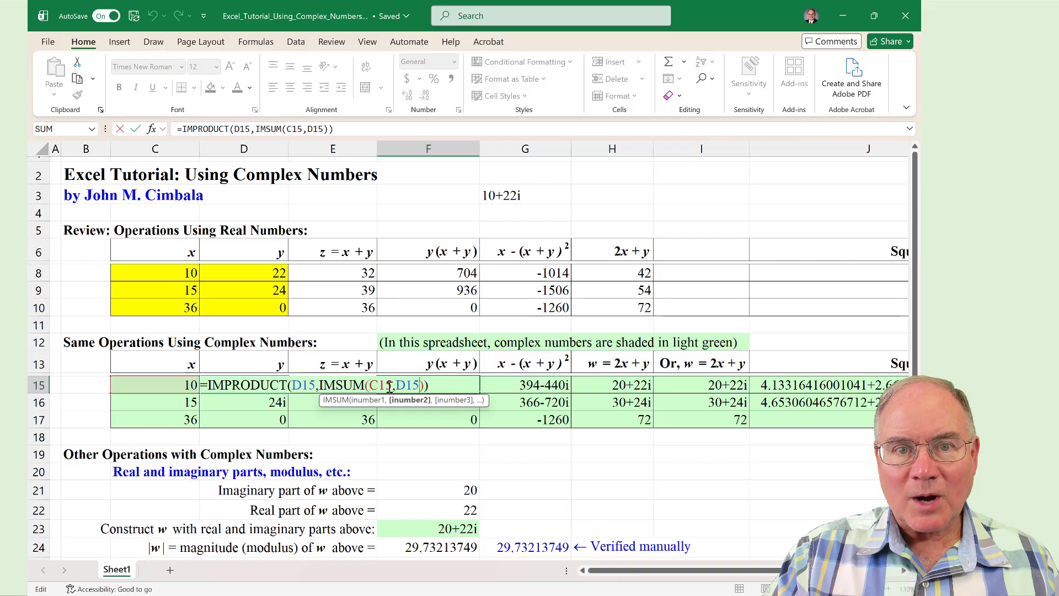
key("Tab")
key("F2")
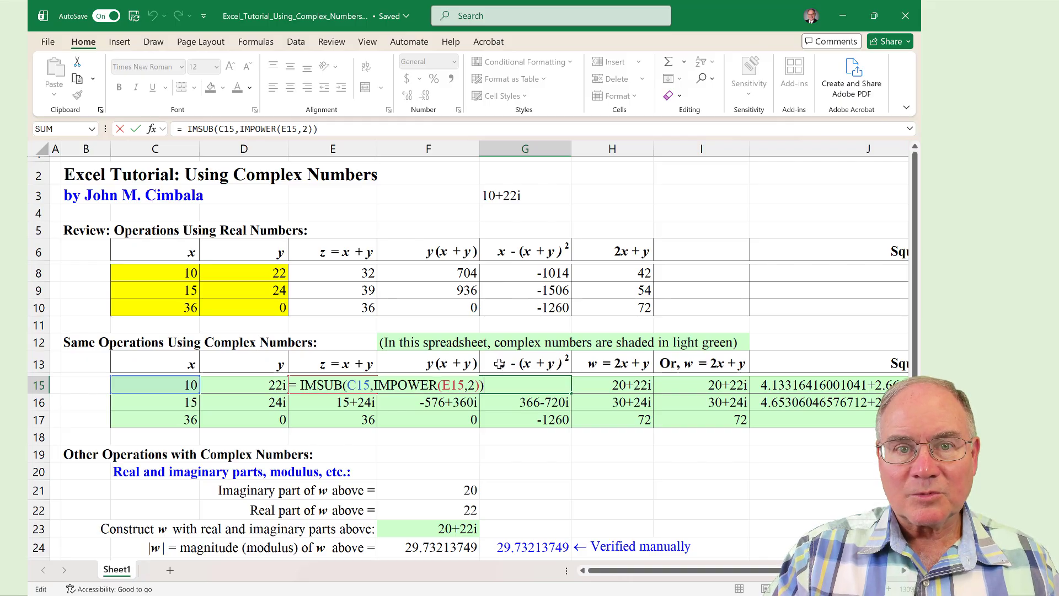
double_click(575, 384)
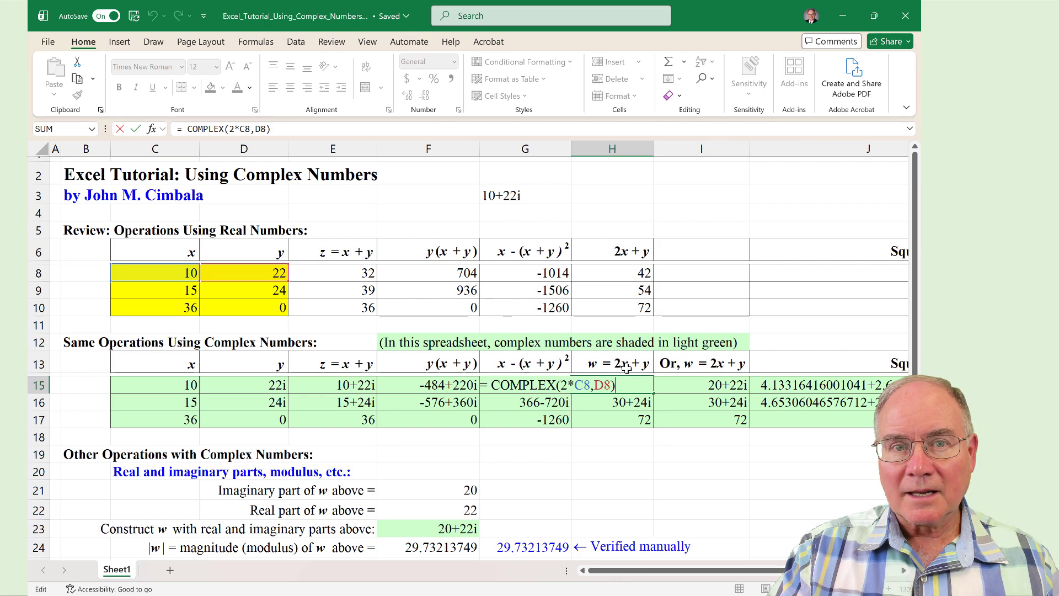
double_click(680, 381)
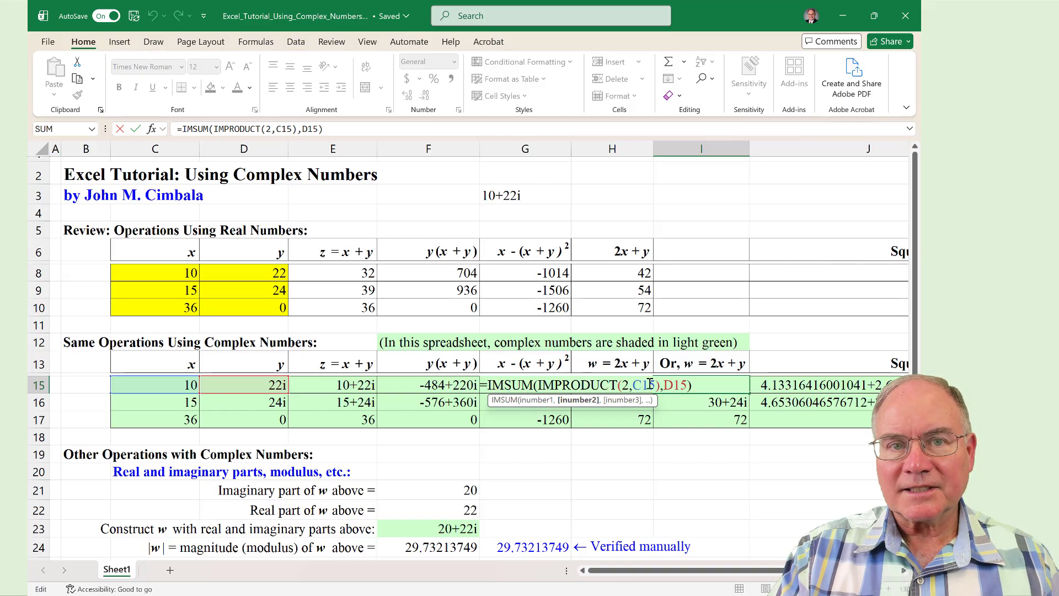
key("Tab")
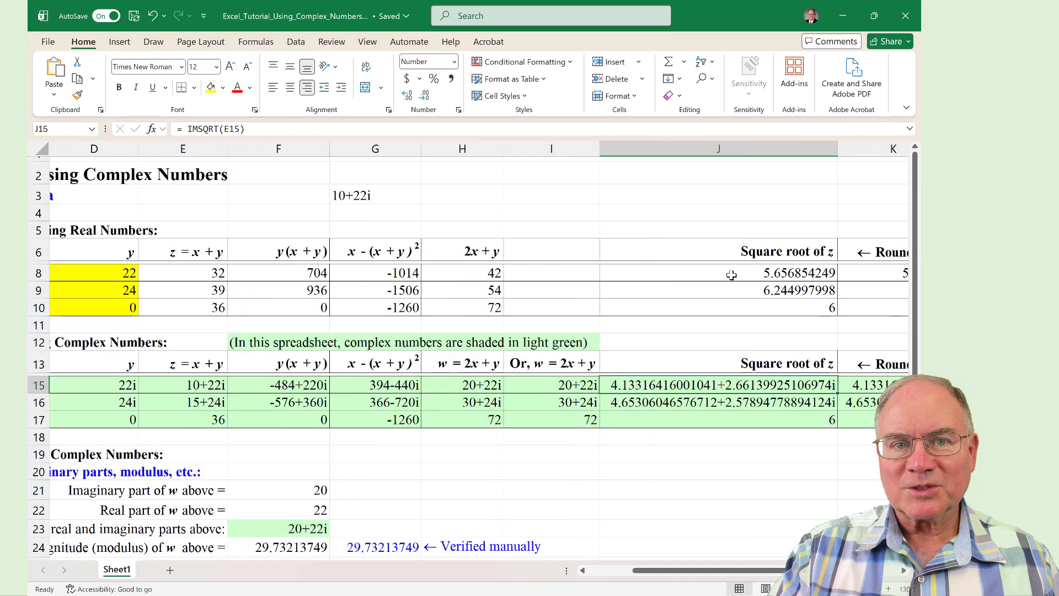
Step: Compare the square-root formulas for z in the first real row (J8) and the first complex row (J15)
double_click(731, 275)
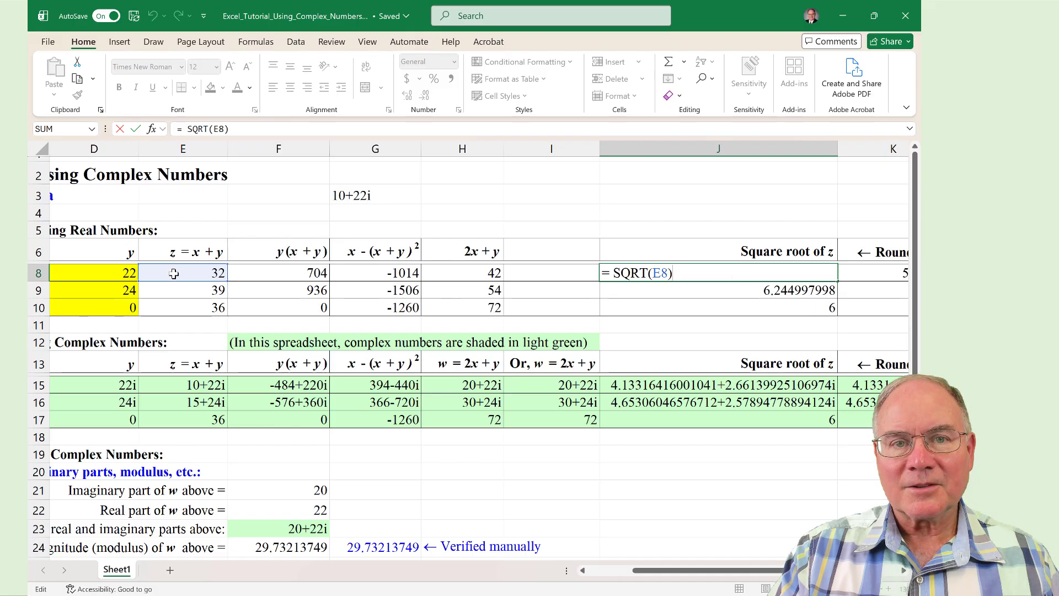
double_click(690, 385)
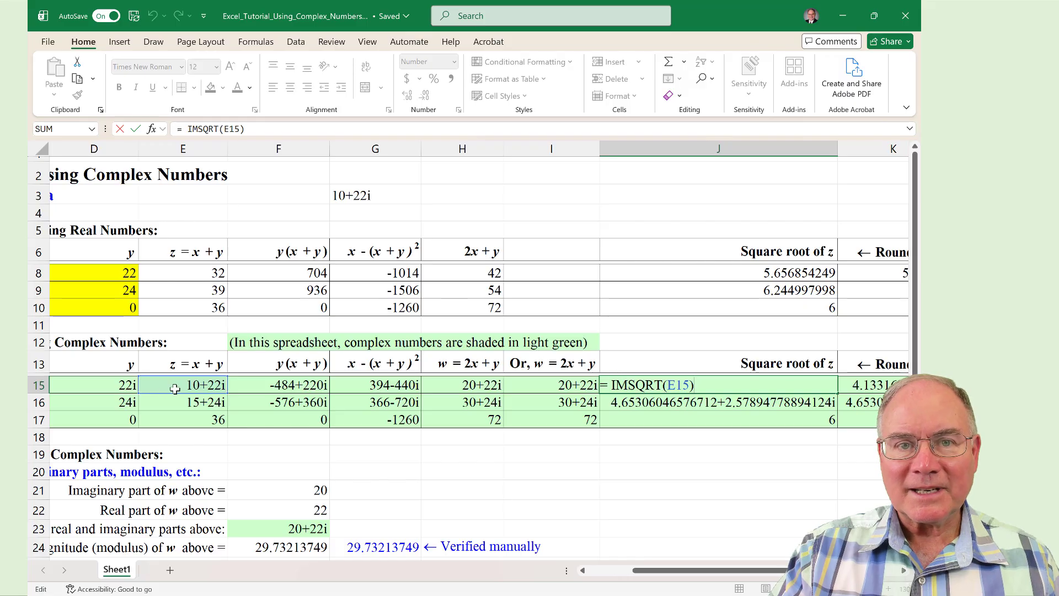
key("Return")
Step: Change the x value in cell C10 of the real-number table to -36
scroll(149, 353, "left", 2)
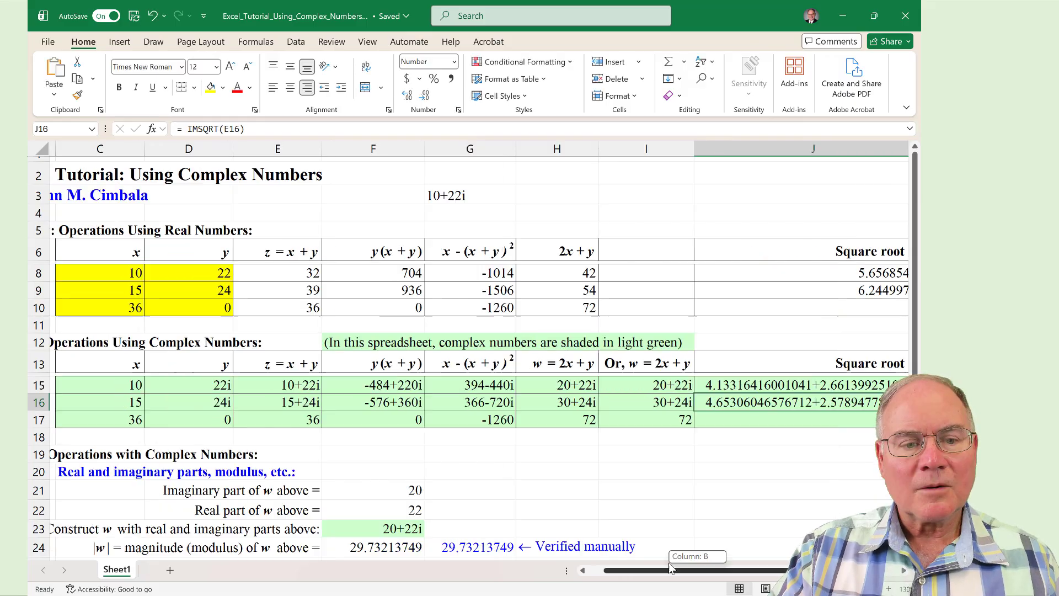
left_click(133, 307)
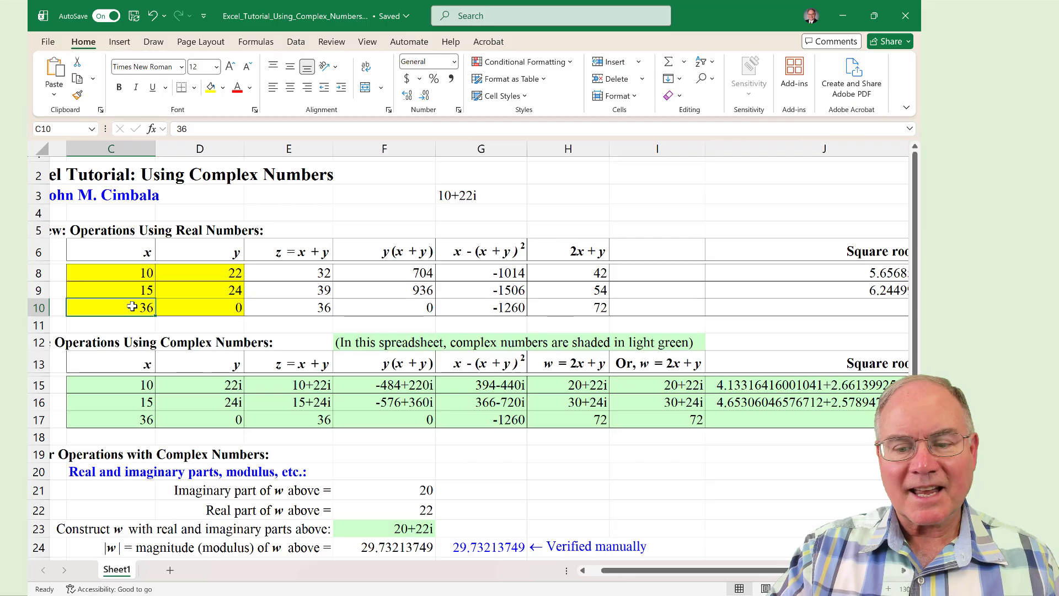
type("-36")
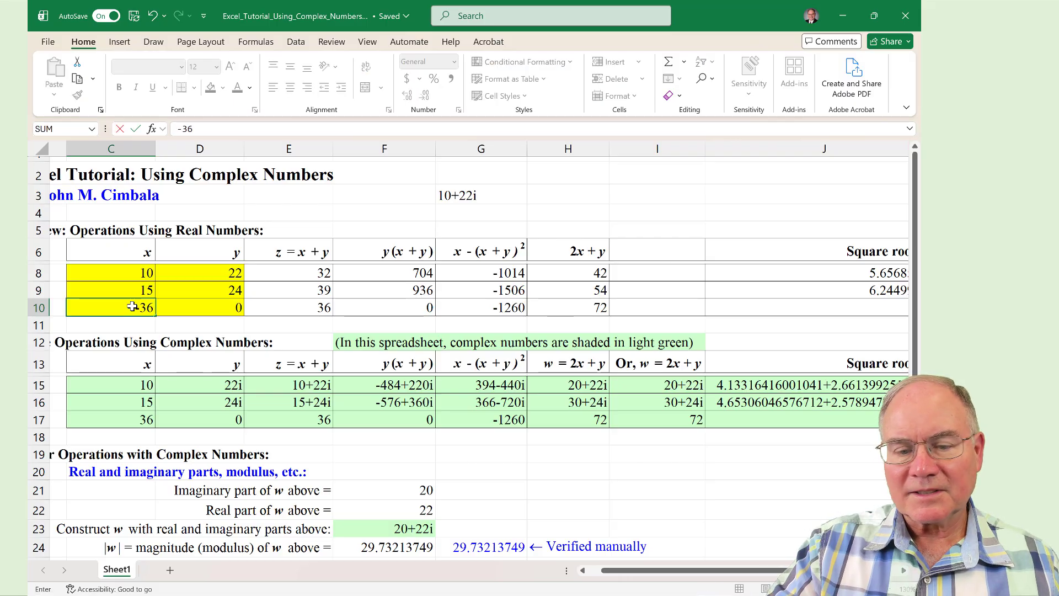
key("Return")
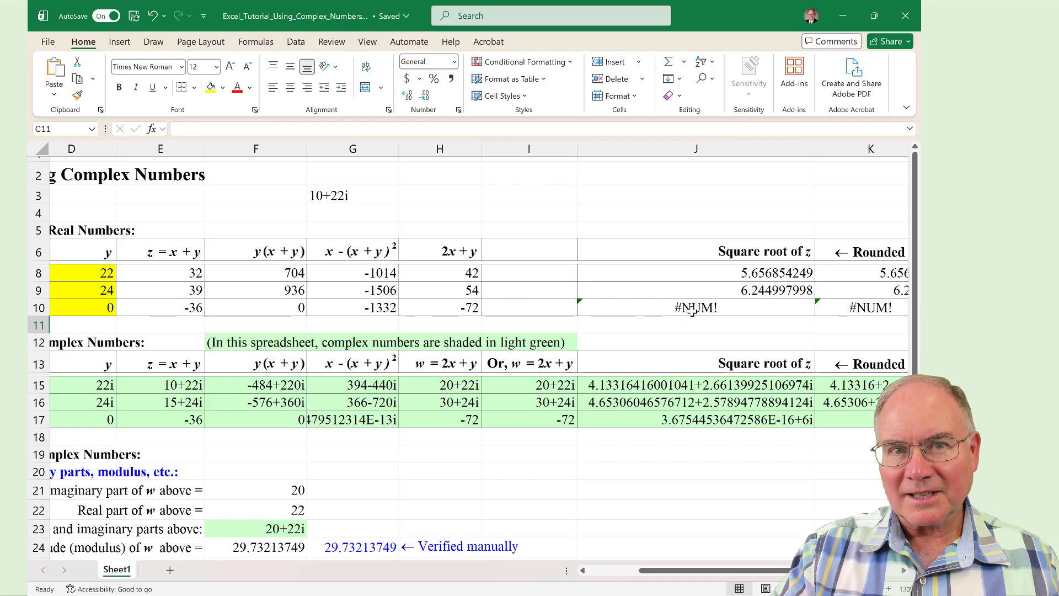
Step: Inspect the complex square-root formula in cell J17 for the negative z value
left_click(703, 423)
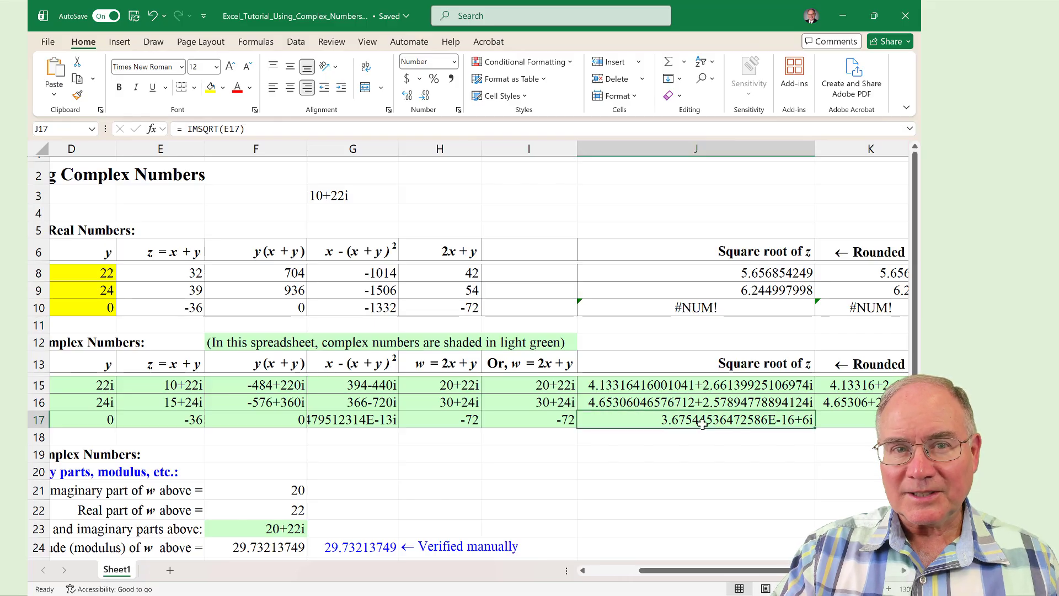
double_click(703, 423)
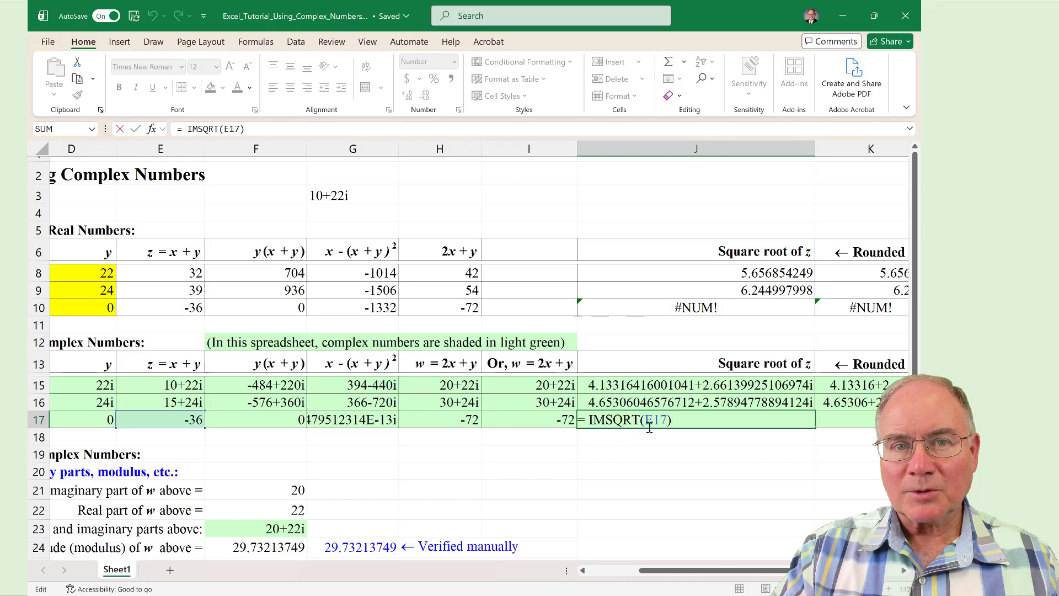
key("Return")
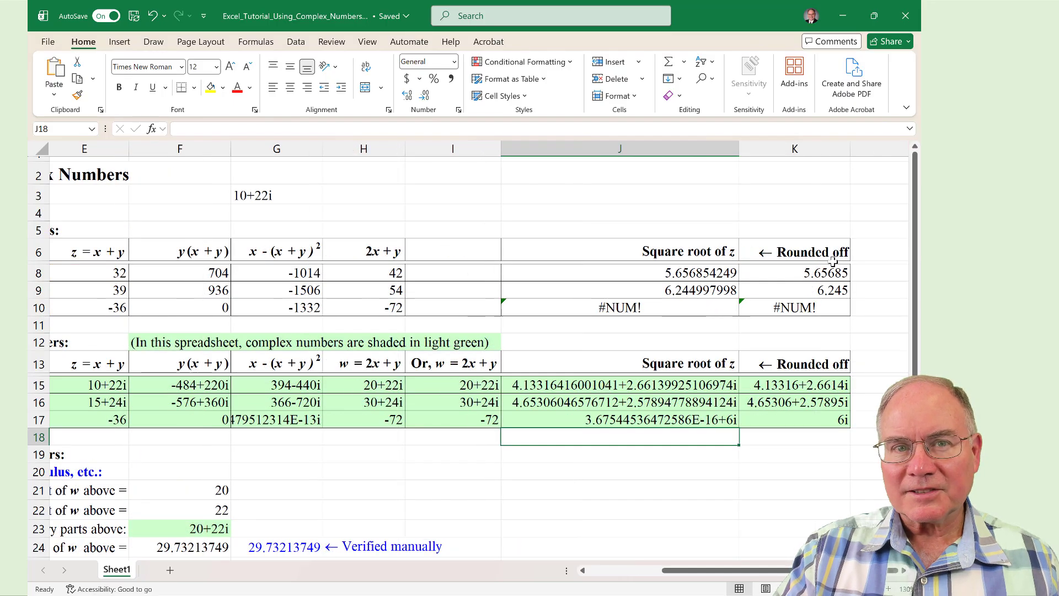
Step: Examine how the rounded-off column rounds the real square roots in K8 and K10 and the complex ones in K15 and K17
double_click(807, 271)
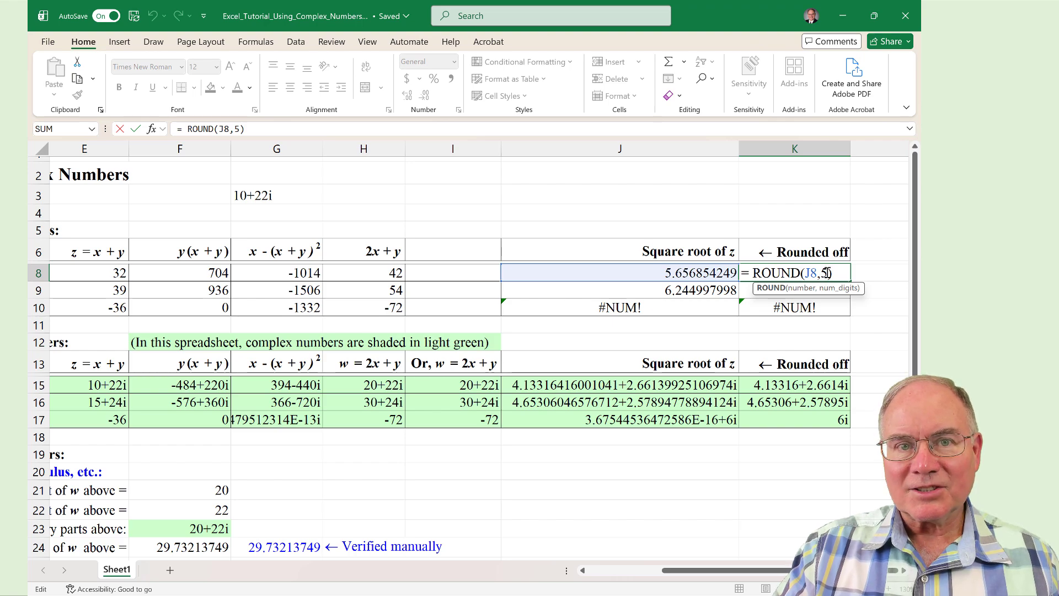
left_click(769, 310)
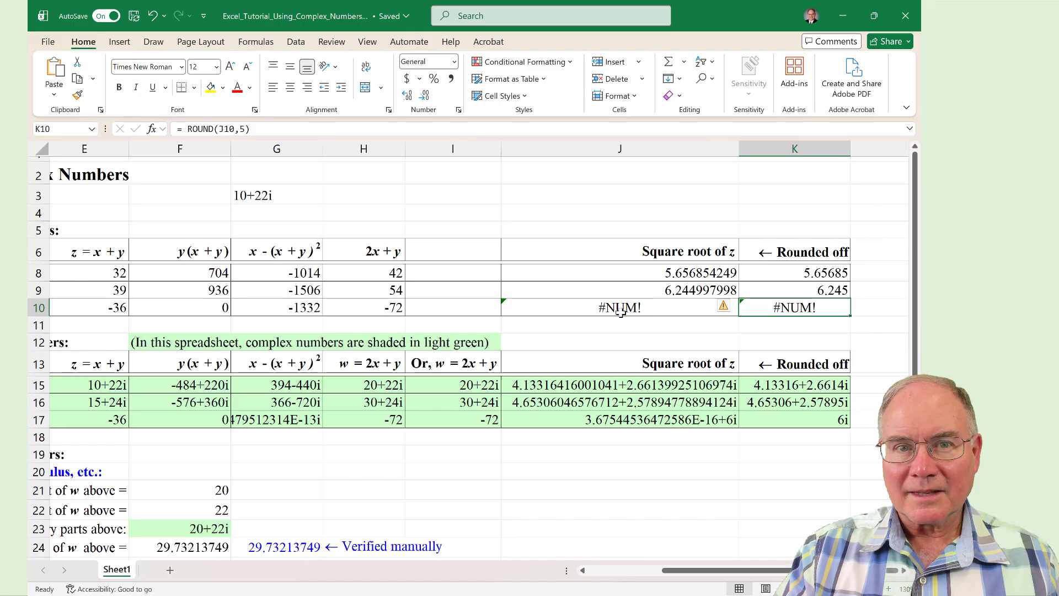
double_click(778, 388)
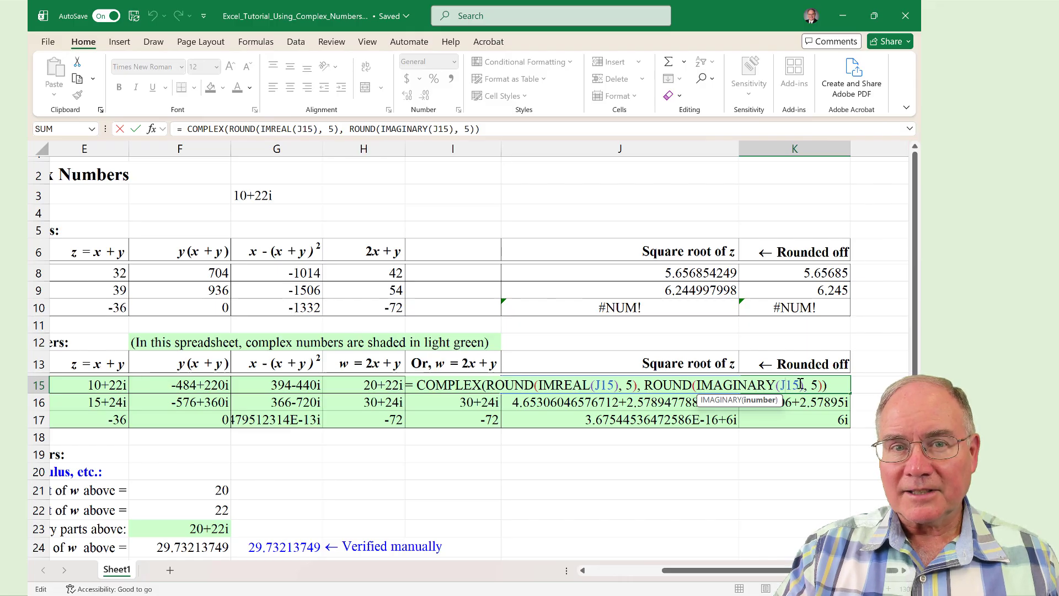
key("Return")
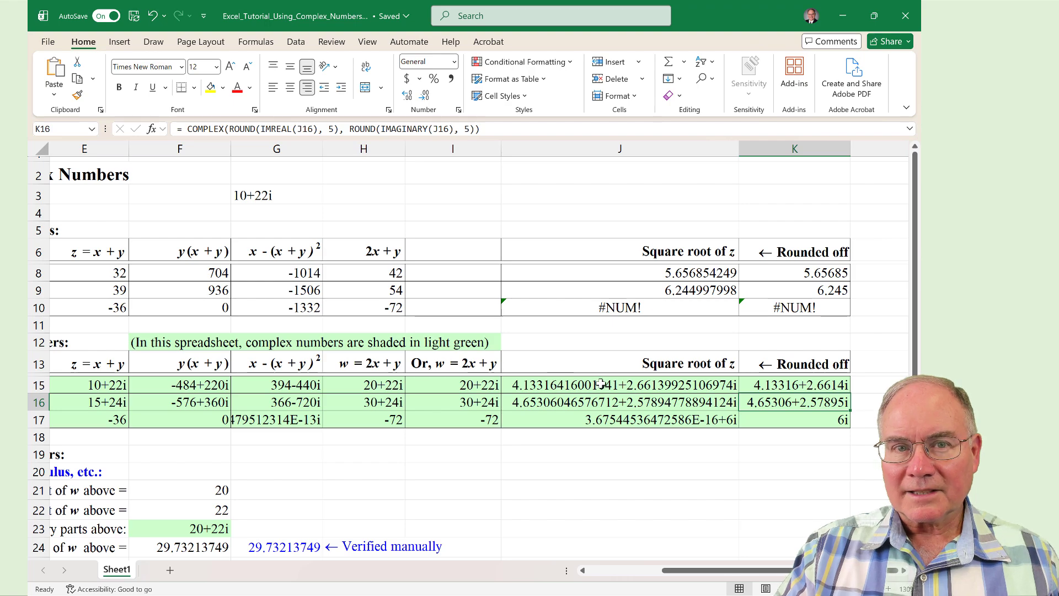
left_click(767, 418)
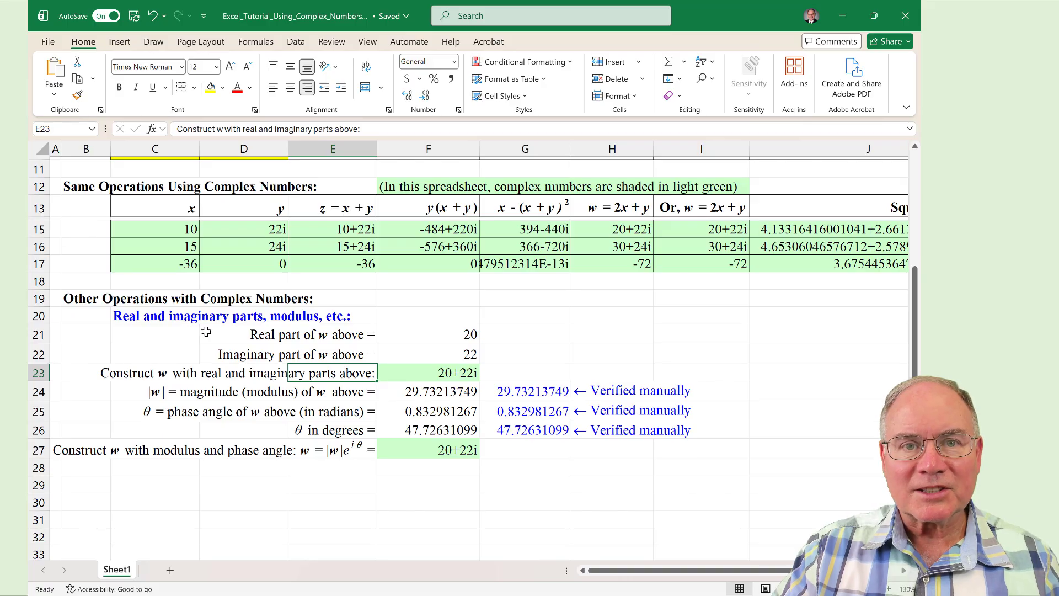
Step: Inspect the formulas in F21 to F23 that extract the real and imaginary parts of w and reconstruct it
left_click(324, 332)
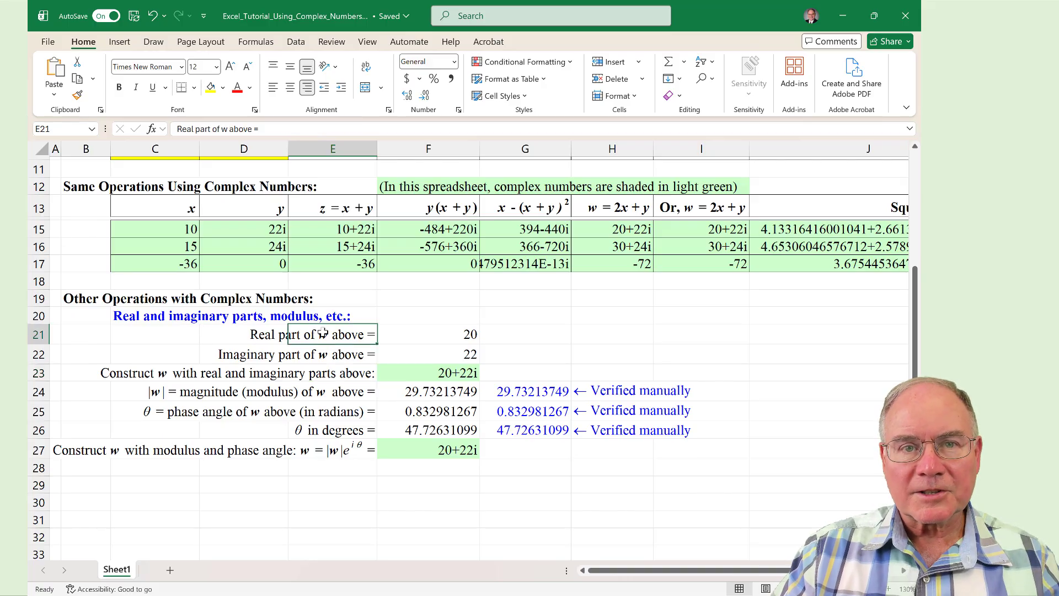
double_click(437, 334)
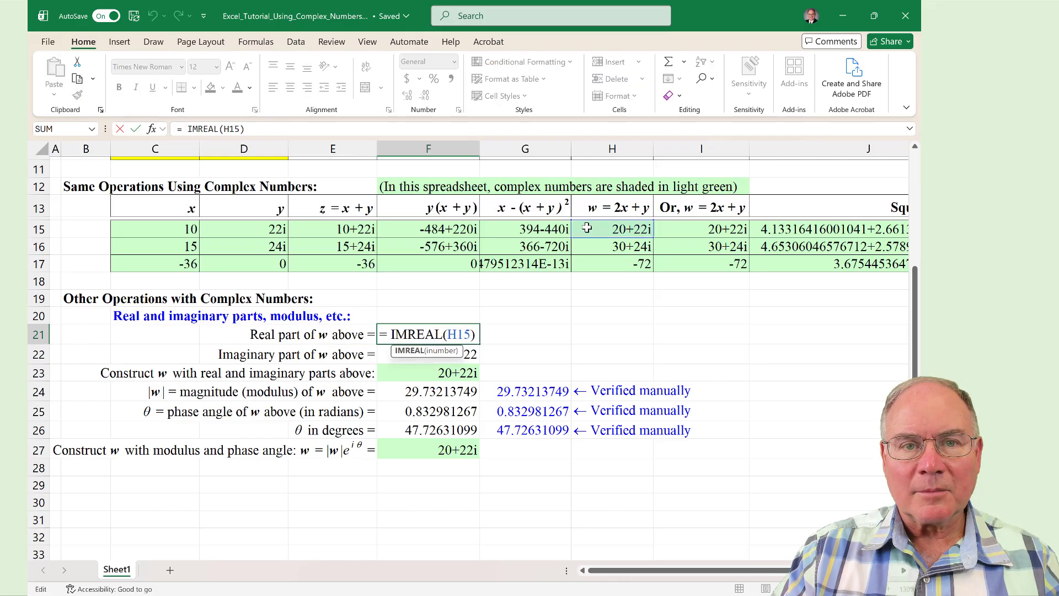
double_click(453, 353)
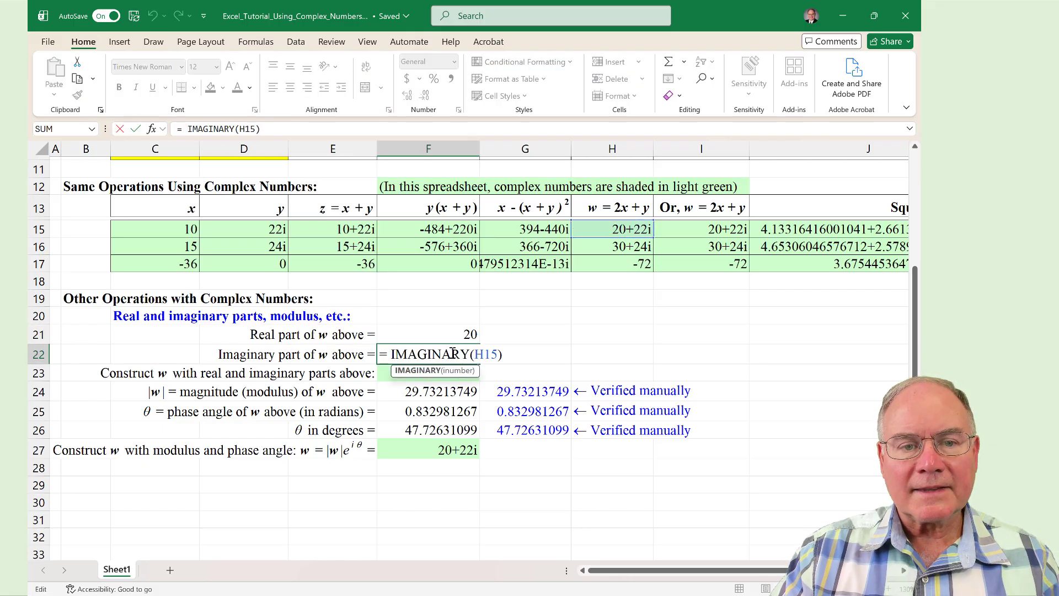
key("Return")
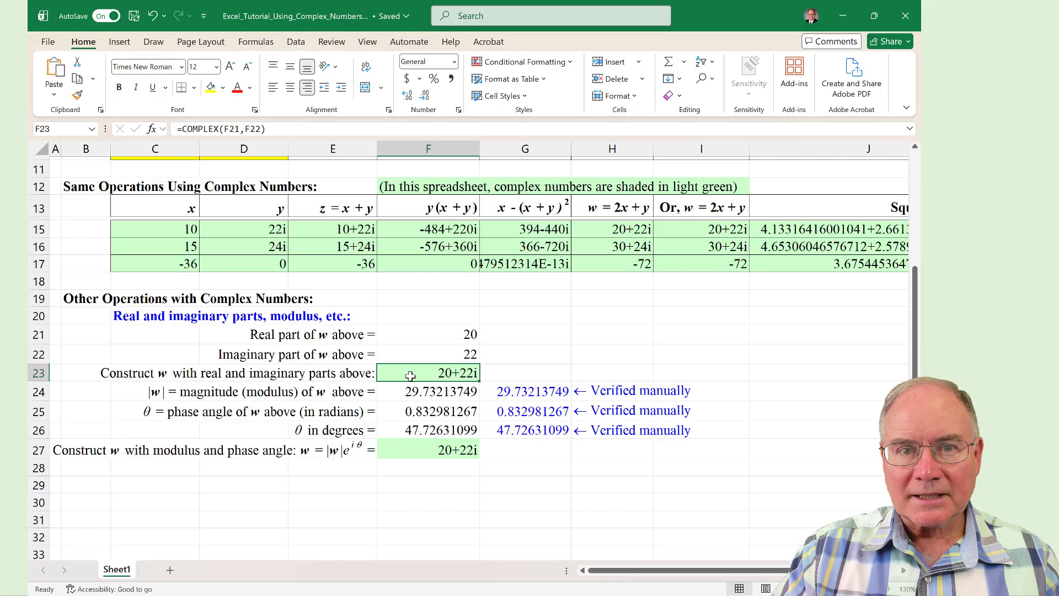
double_click(411, 376)
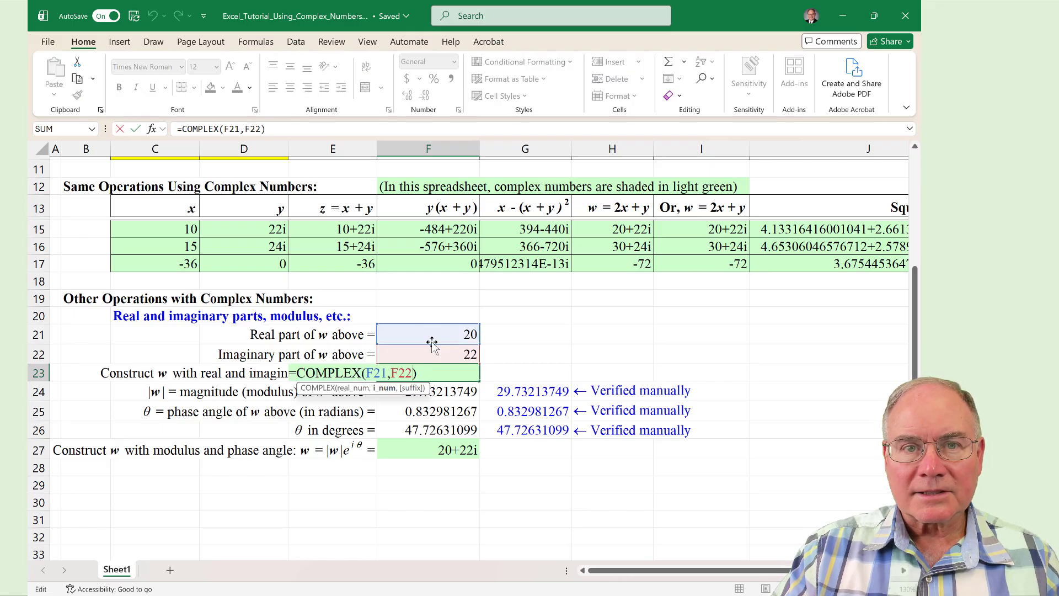
key("Return")
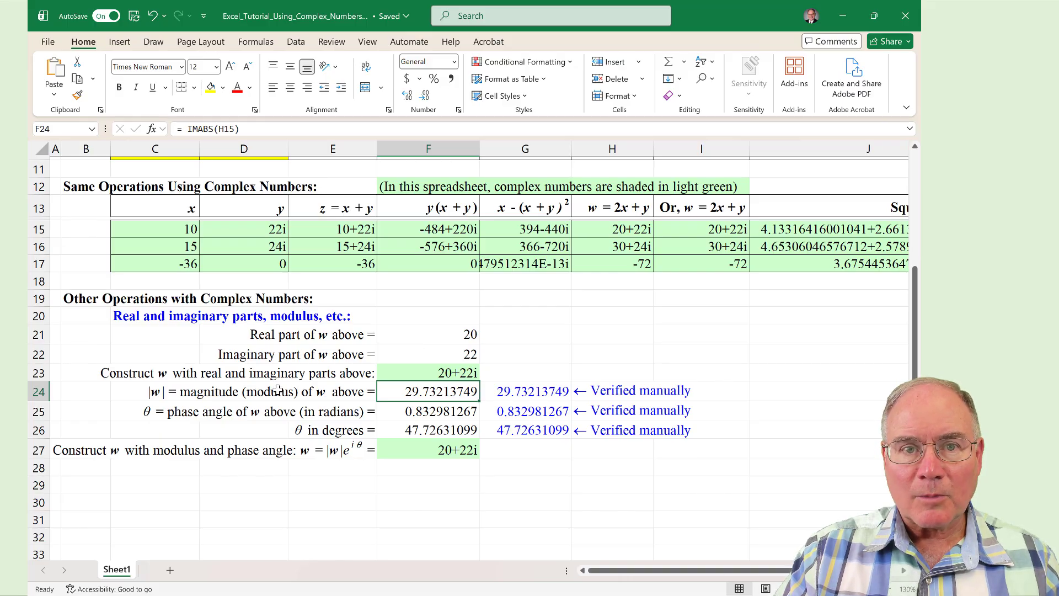
Step: Inspect the formulas in F24 and F25 for the modulus of w and its phase angle in radians
double_click(426, 392)
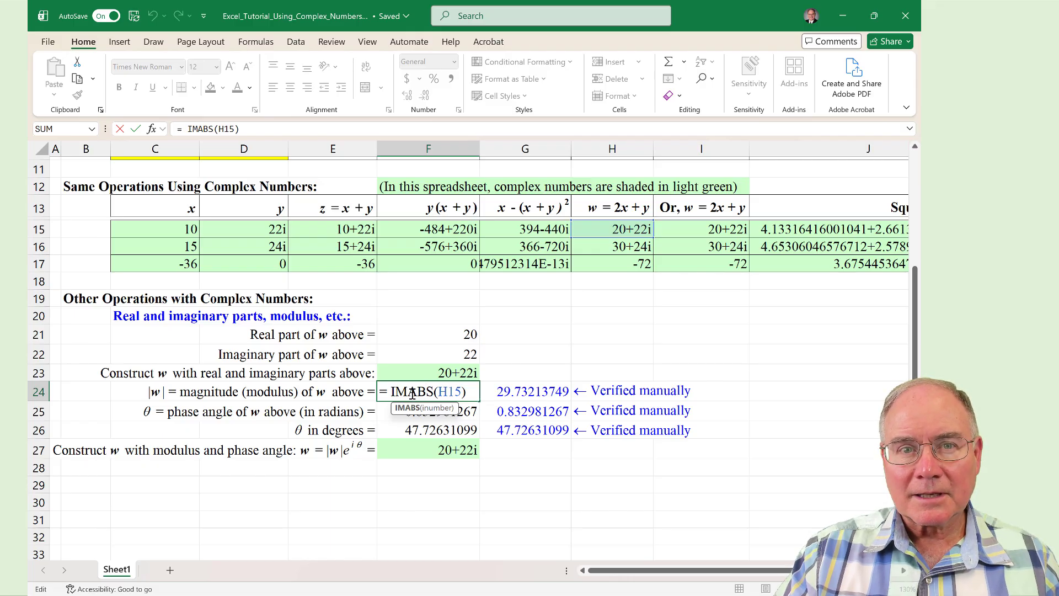
key("Return")
double_click(426, 413)
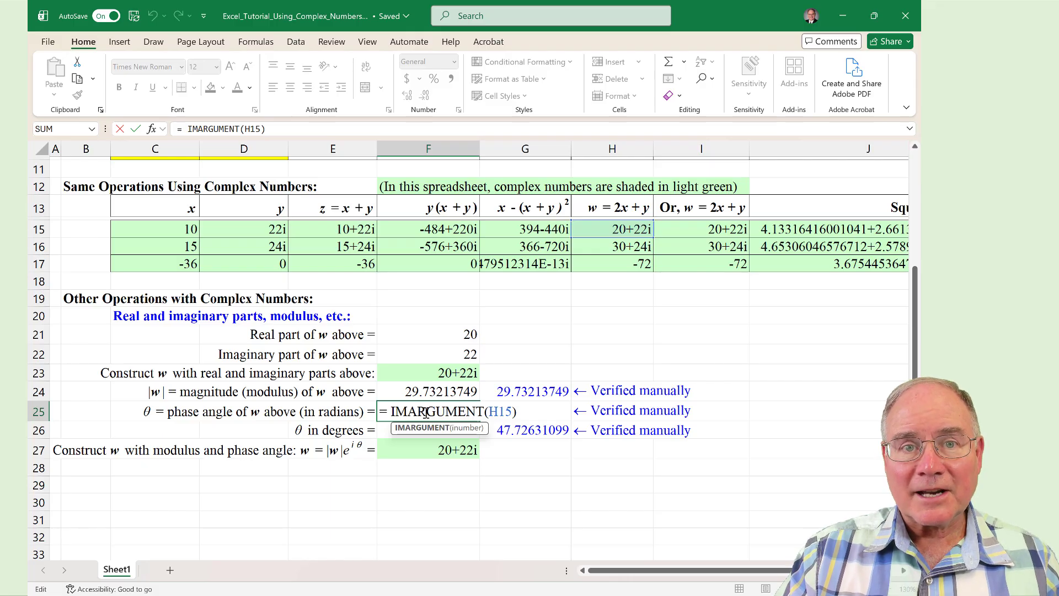
key("Return")
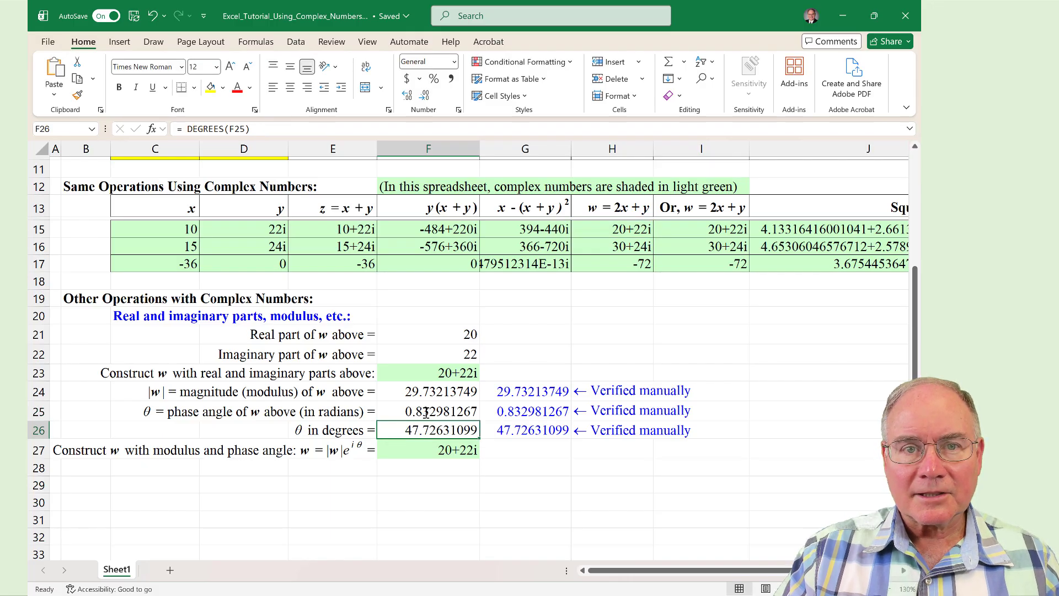
Step: Review the manual verification formulas in G24 to G26 for the modulus and the phase angle in radians and degrees
left_click(536, 390)
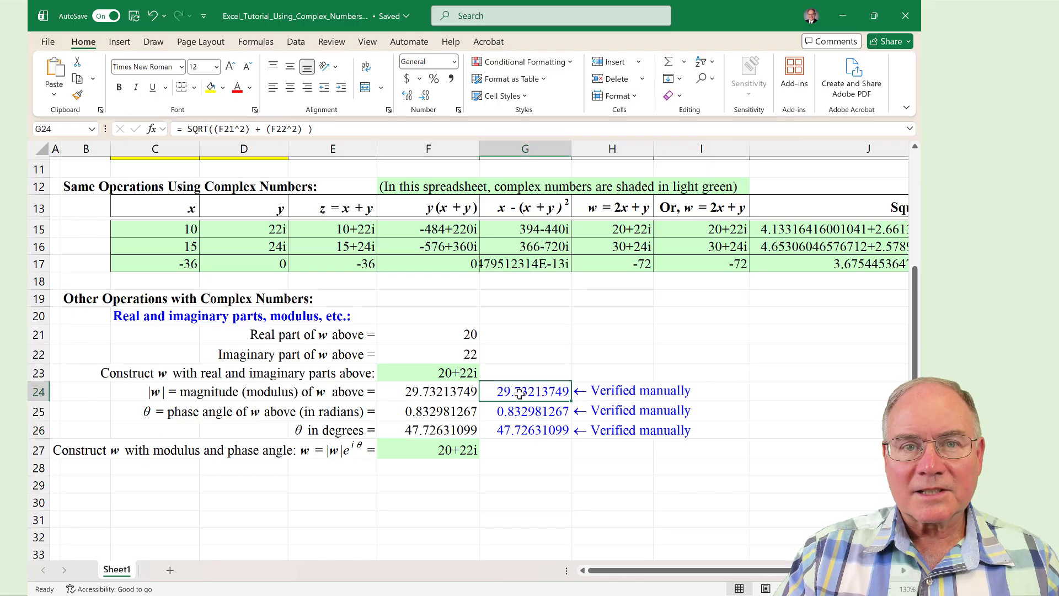
double_click(521, 393)
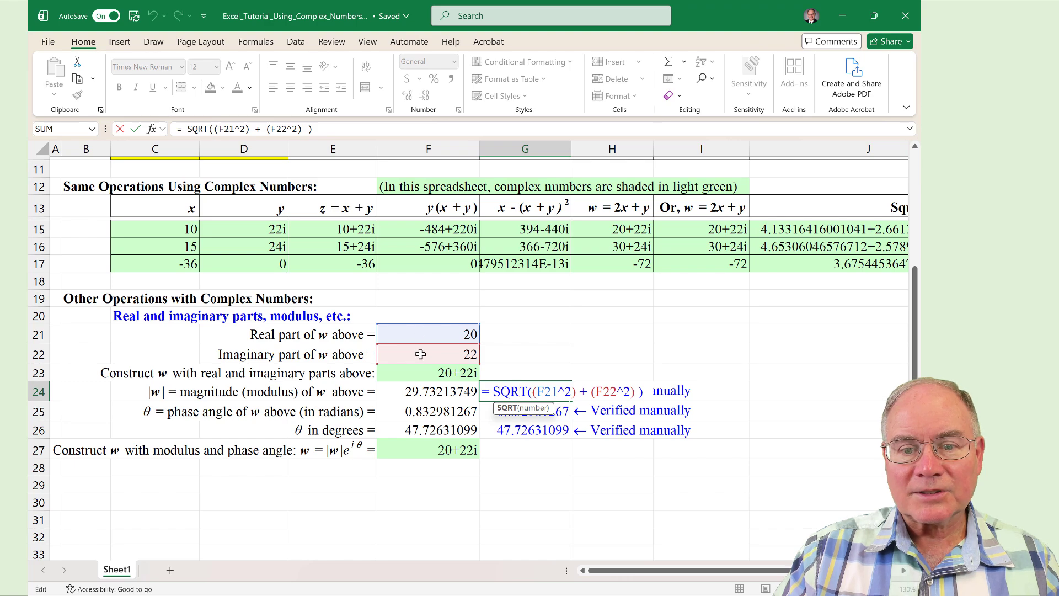
left_click(508, 392)
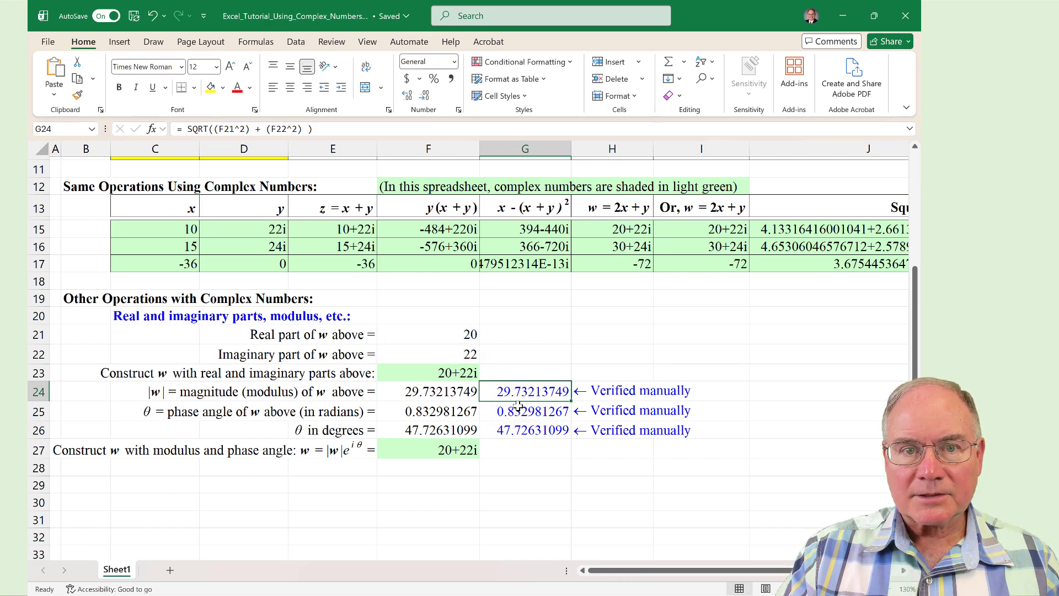
double_click(513, 414)
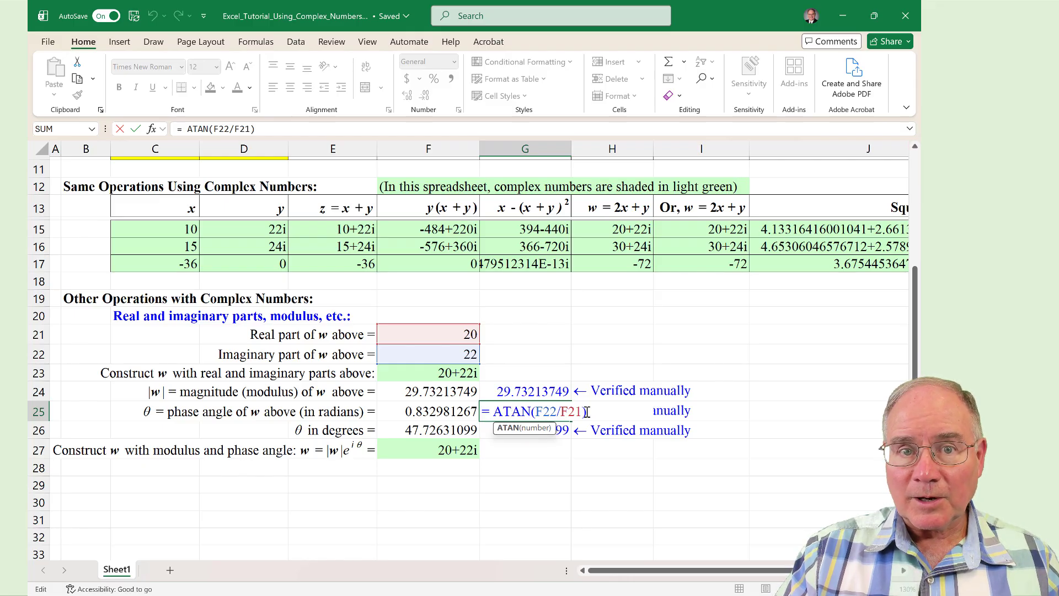
key("Escape")
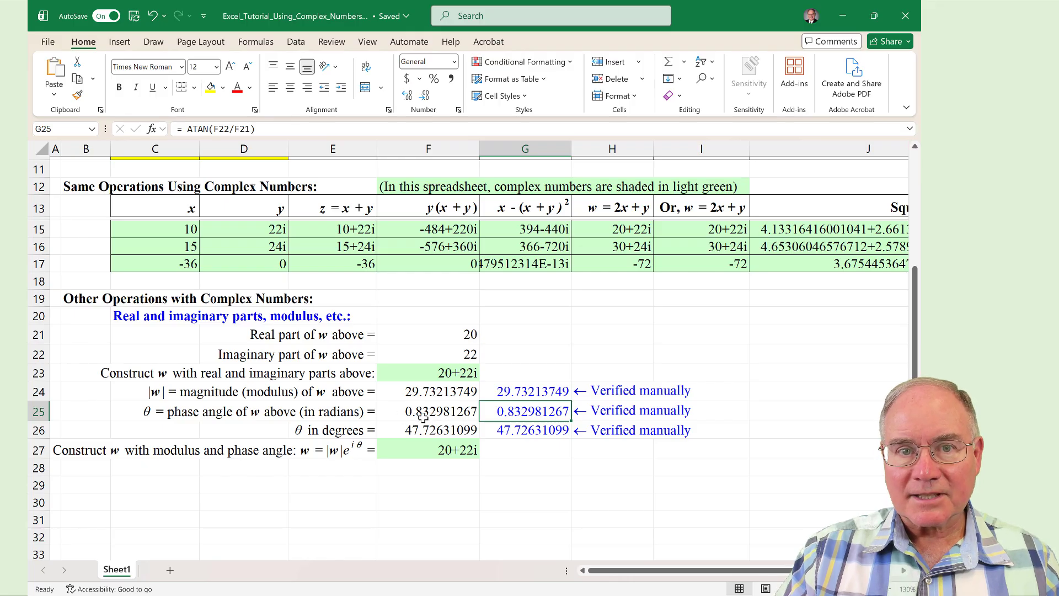
double_click(512, 432)
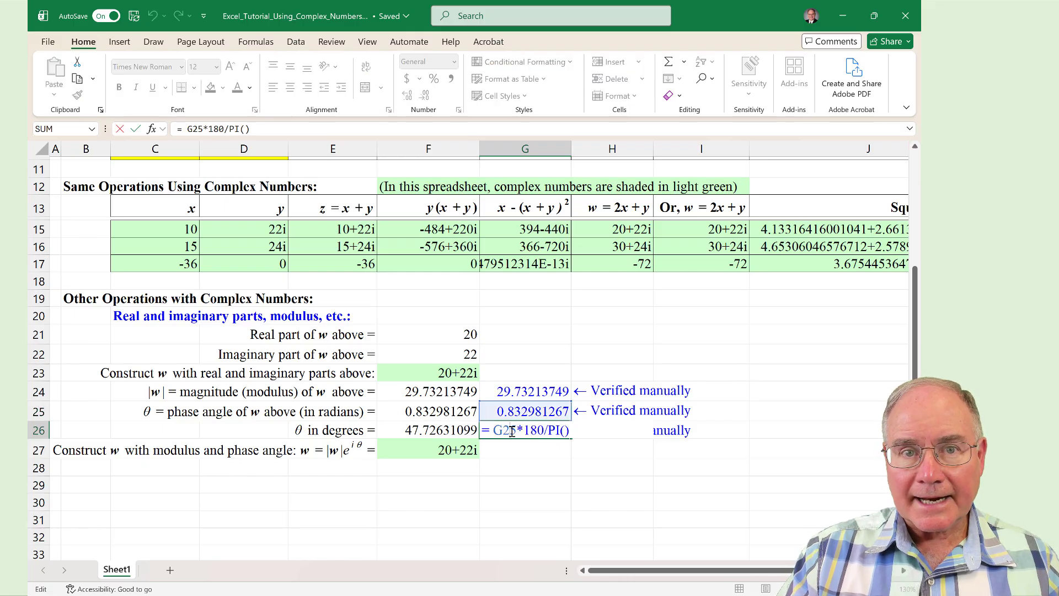
Step: Examine the formula in F27 that constructs w from its modulus and phase angle, and compare it with cell F23
left_click(335, 455)
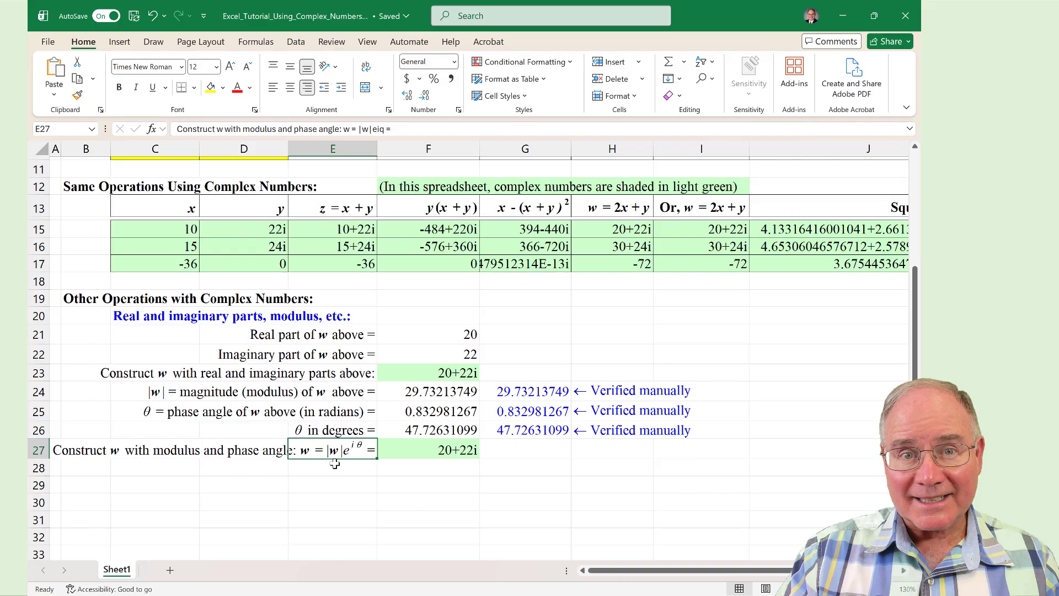
key("Right")
key("F2")
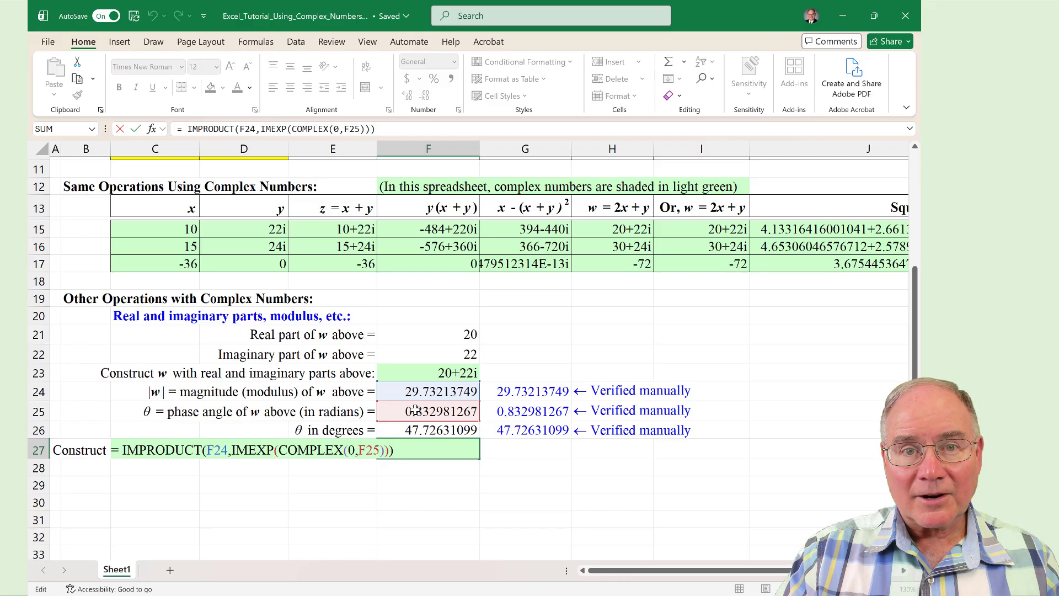
key("ctrl+Return")
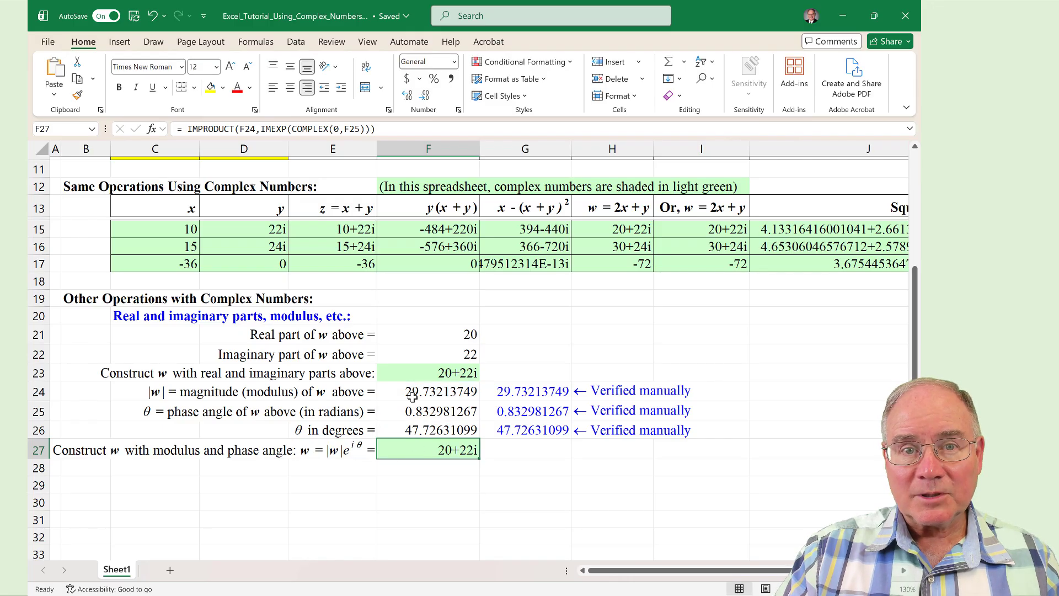
left_click(415, 374)
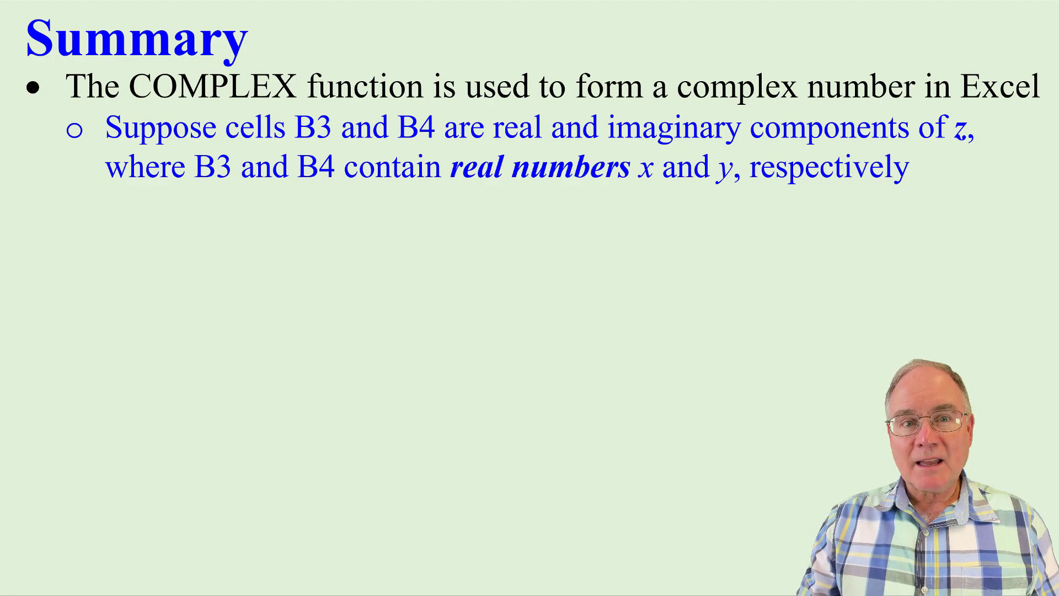
key("Right")
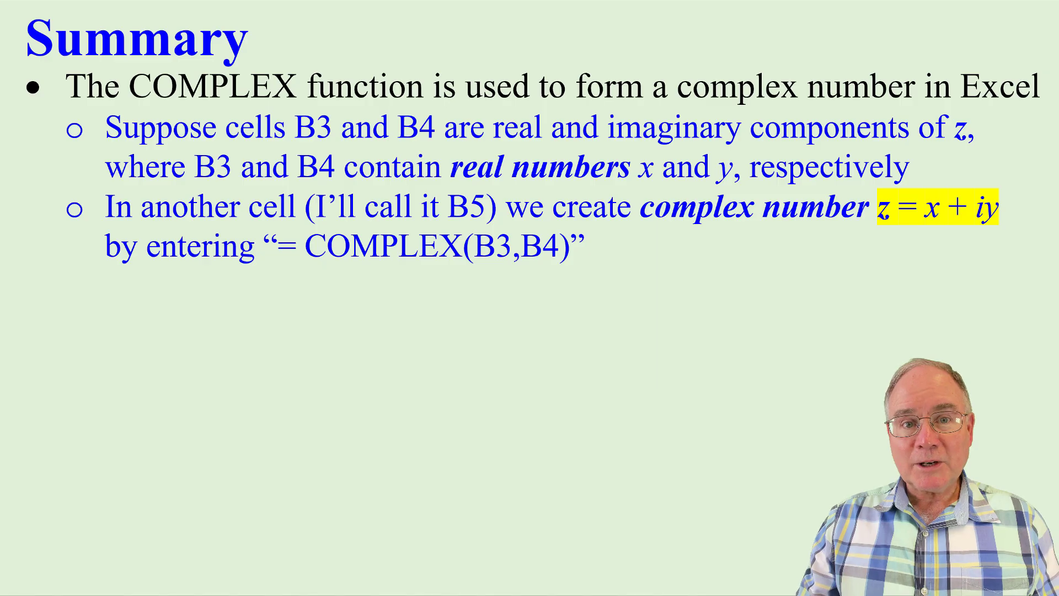